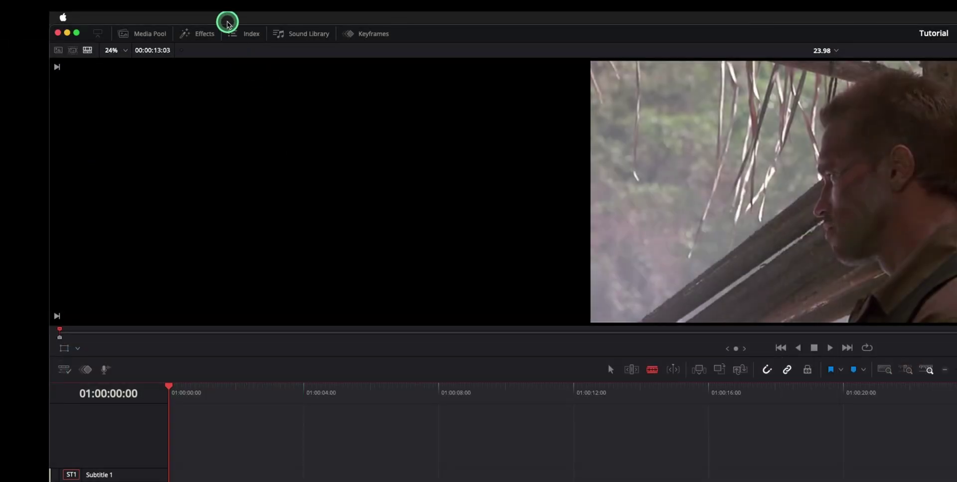
Generate subtitles from the clip's audio using Create Subtitles from Audio with default settings.
{"action": "left_click", "coordinate": [95, 45]}
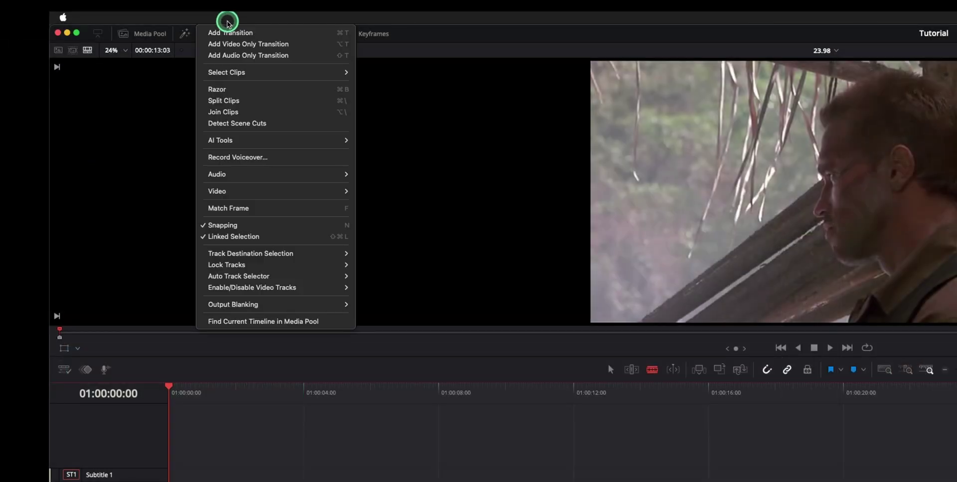
{"action": "mouse_move", "coordinate": [221, 140]}
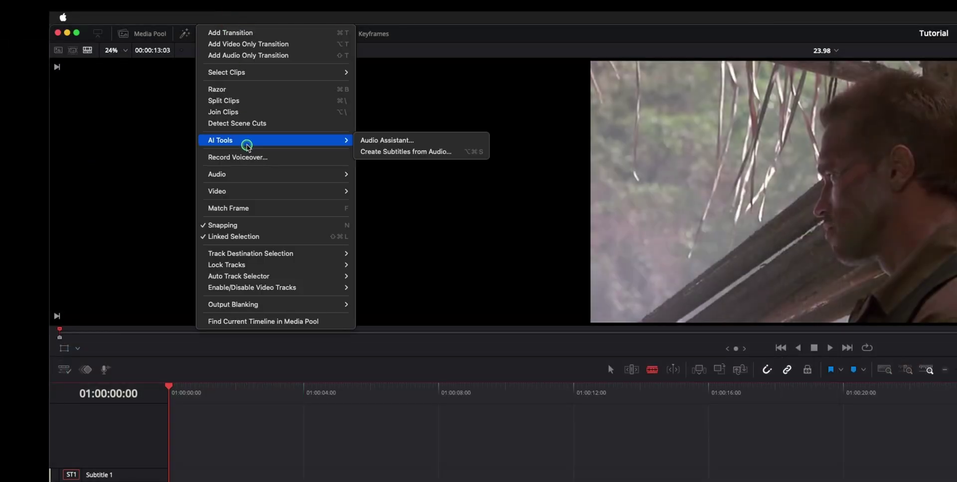
{"action": "left_click", "coordinate": [430, 152]}
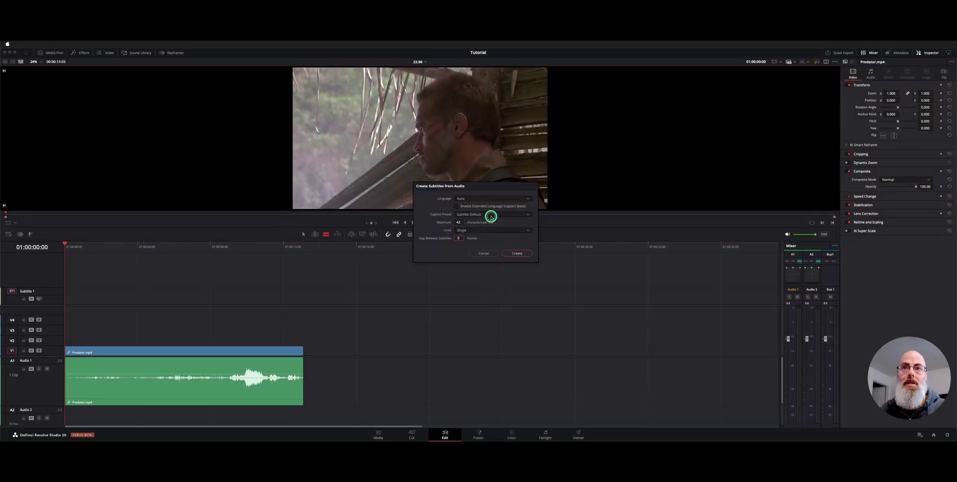
{"action": "left_click", "coordinate": [515, 253]}
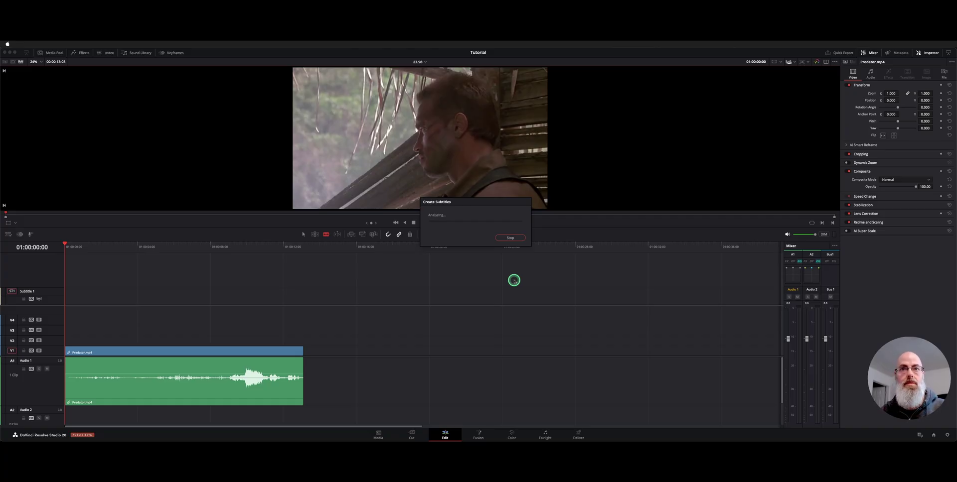
Play the Predator clip full-screen to review the auto-generated captions.
{"action": "key", "text": "super+f"}
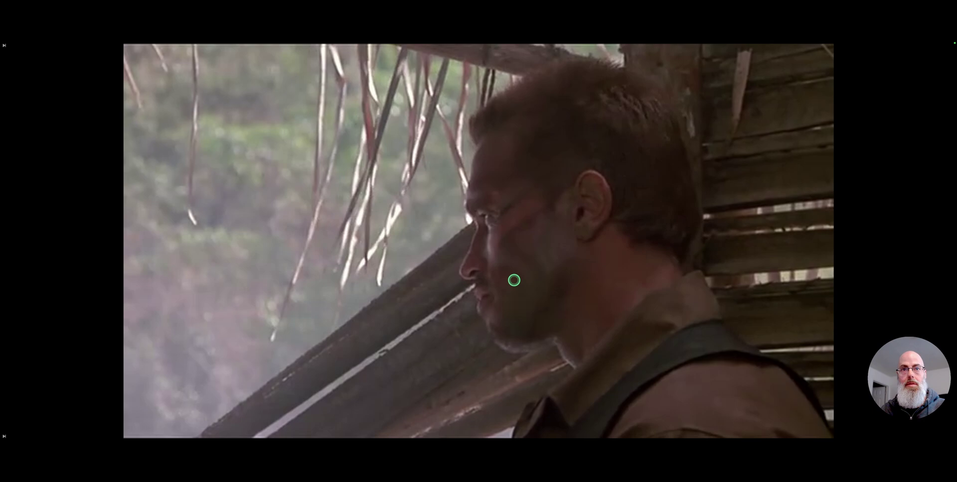
{"action": "key", "text": "space"}
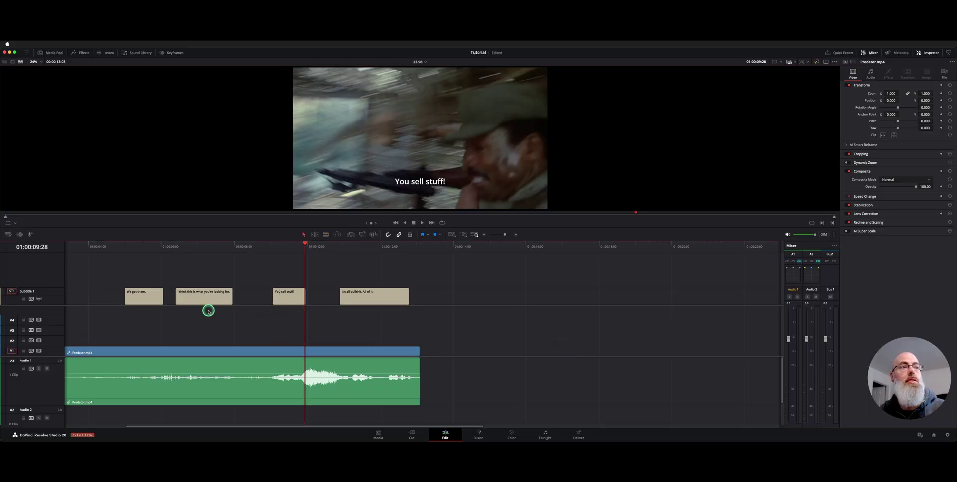
Rewrite the 'You sell stuff!' caption as 'You set us up!' in the Inspector.
{"action": "left_click", "coordinate": [283, 300]}
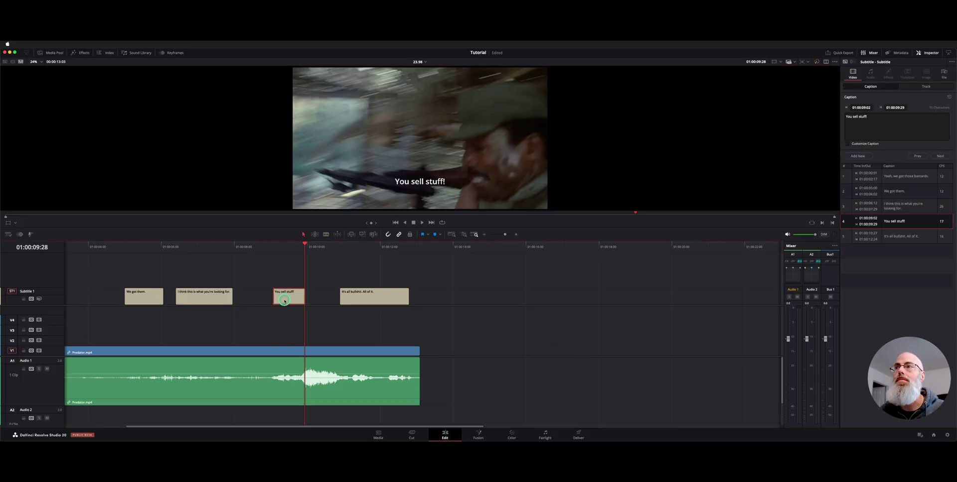
{"action": "left_click", "coordinate": [871, 131]}
{"action": "key", "text": "cmd+a"}
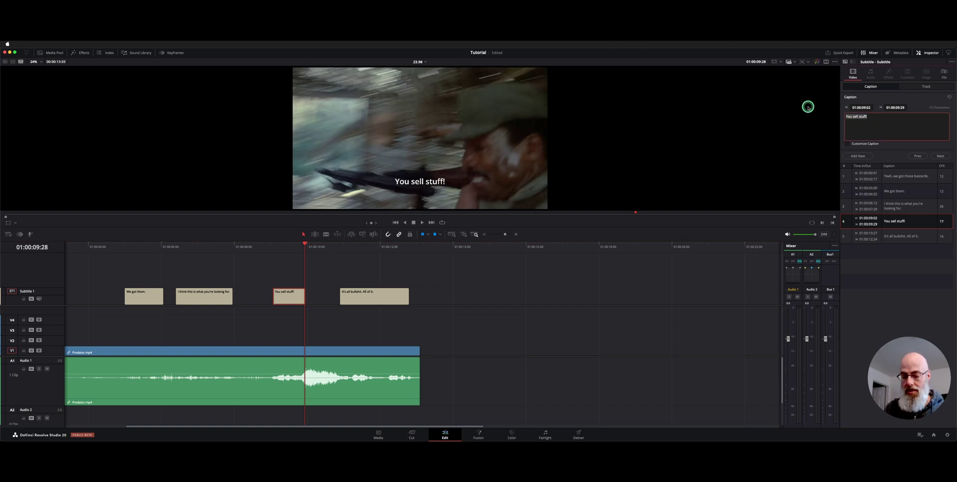
{"action": "type", "text": "You"}
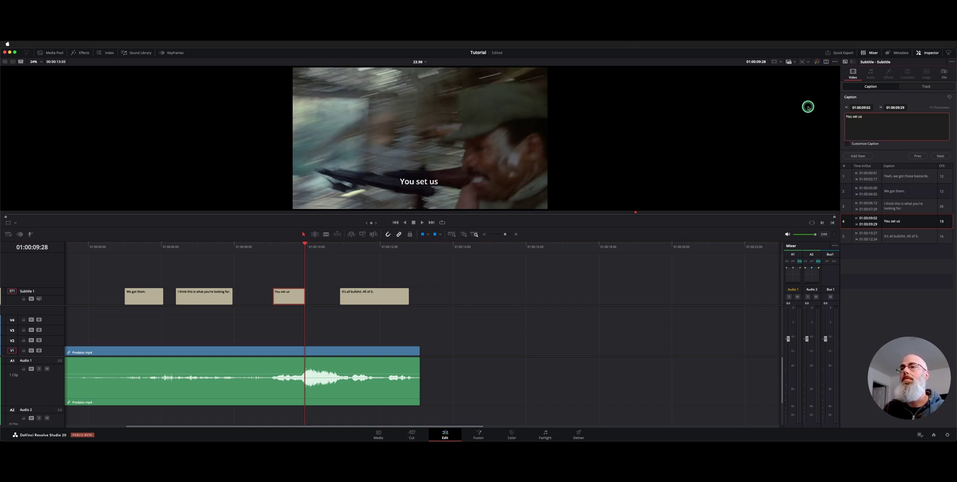
{"action": "type", "text": "up!~"}
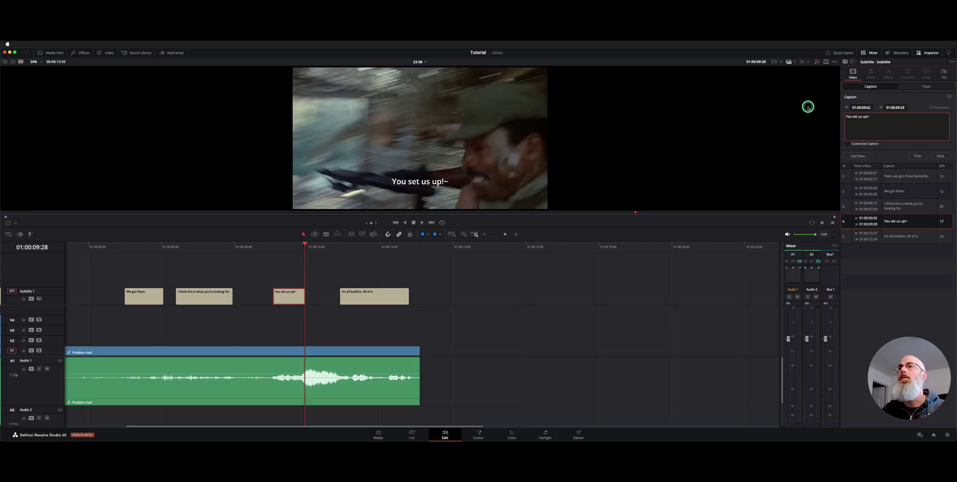
{"action": "key", "text": "BackSpace"}
{"action": "left_click", "coordinate": [597, 349]}
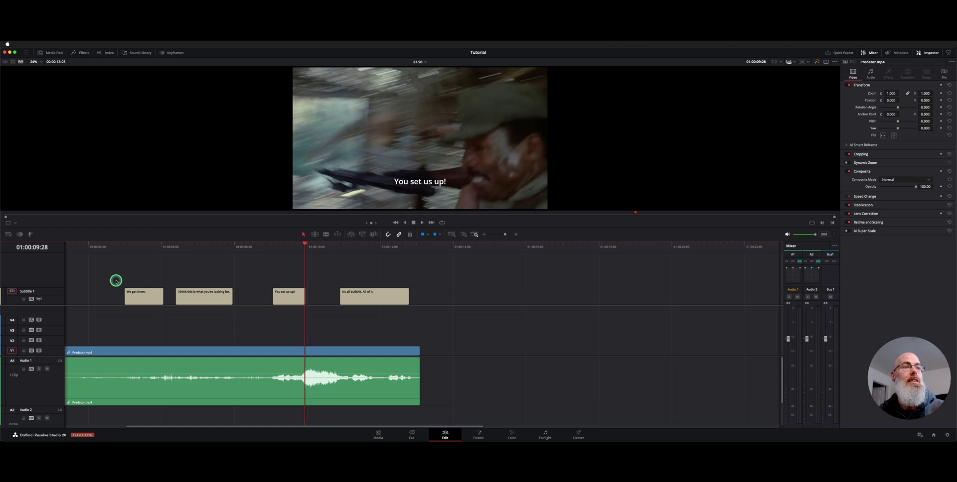
Show the Subtitle 1 caption list, then browse Effects > Titles > Subtitles presets.
{"action": "left_click", "coordinate": [57, 297]}
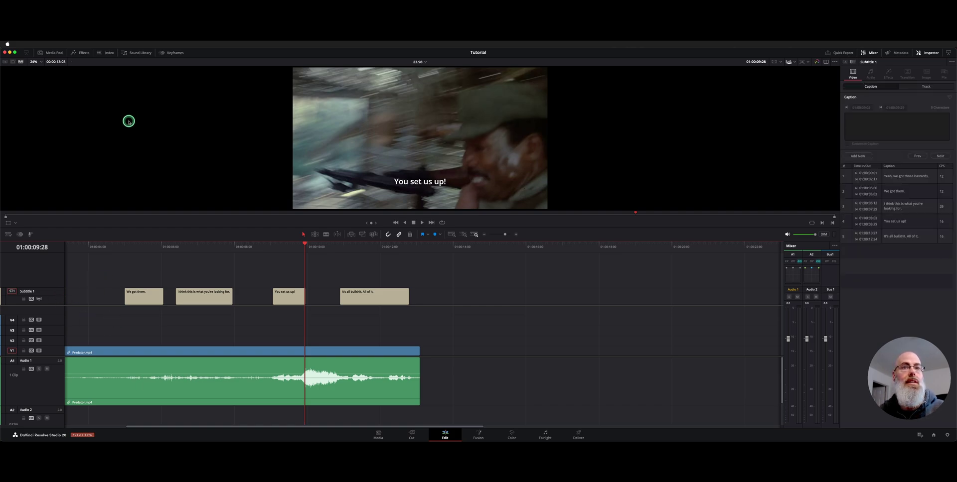
{"action": "left_click", "coordinate": [290, 243]}
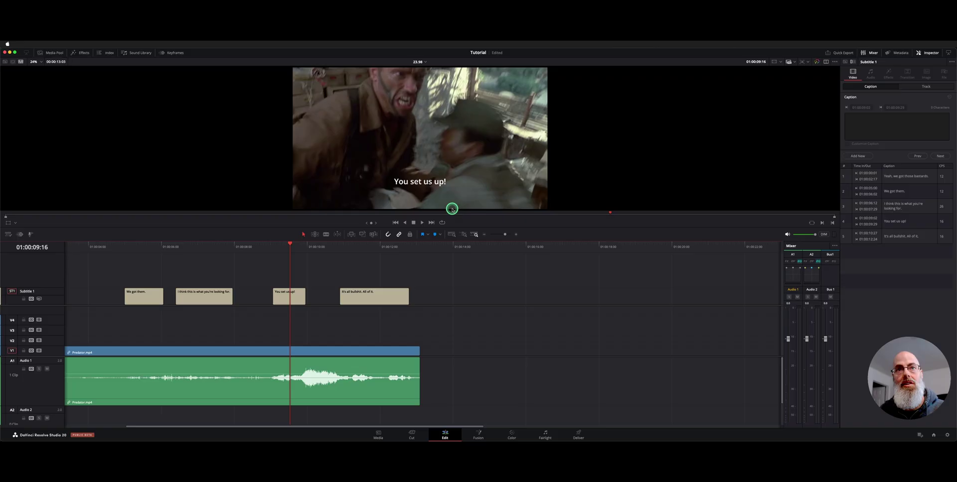
{"action": "left_click", "coordinate": [83, 53]}
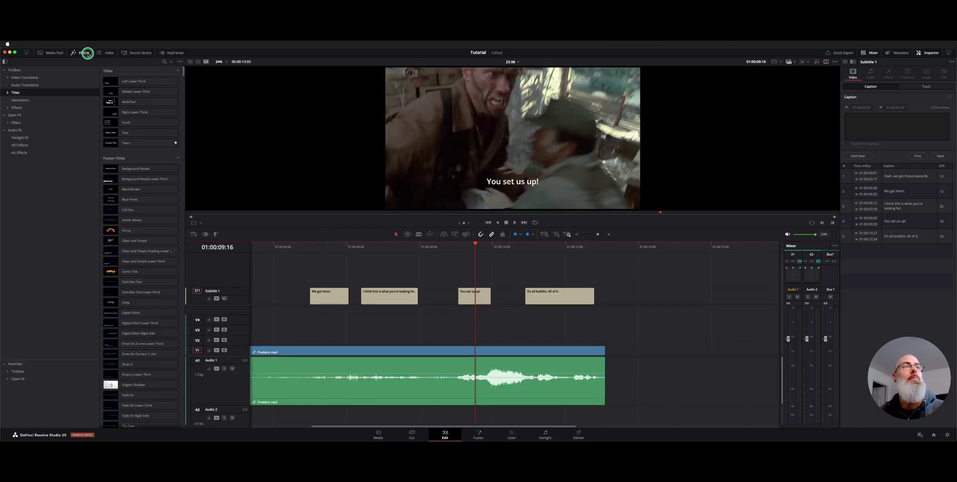
{"action": "left_click", "coordinate": [8, 92]}
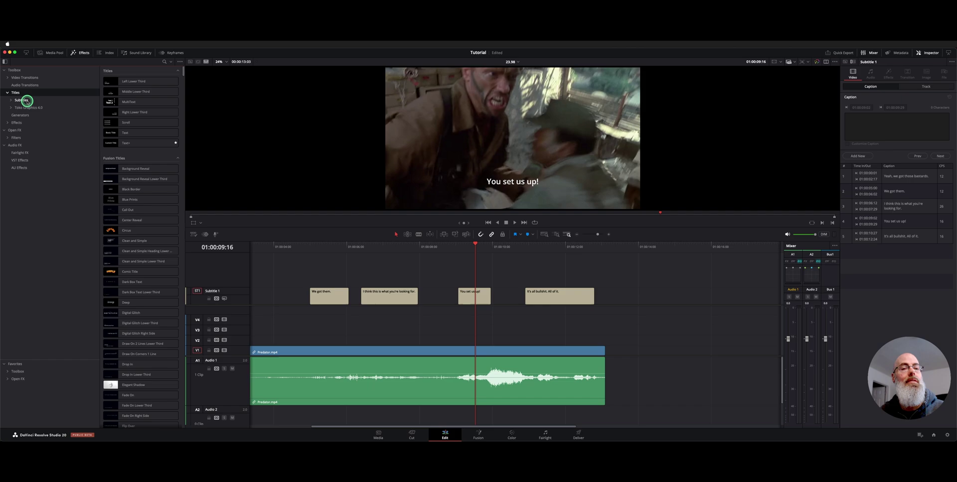
{"action": "left_click", "coordinate": [22, 100]}
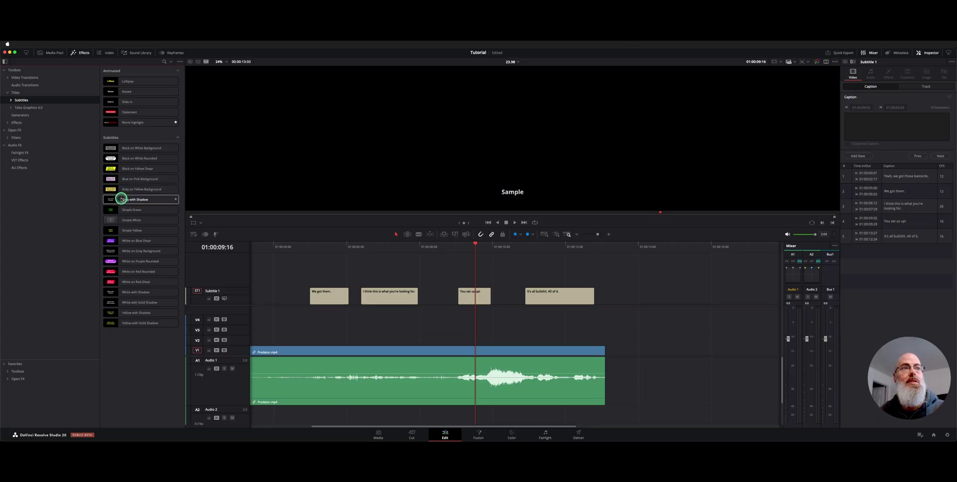
Apply Grey with Shadow, then Simple Green, to Subtitle 1 and preview the captions.
{"action": "mouse_move", "coordinate": [123, 200]}
{"action": "left_mouse_down"}
{"action": "mouse_move", "coordinate": [232, 285]}
{"action": "mouse_move", "coordinate": [234, 299]}
{"action": "left_mouse_up"}
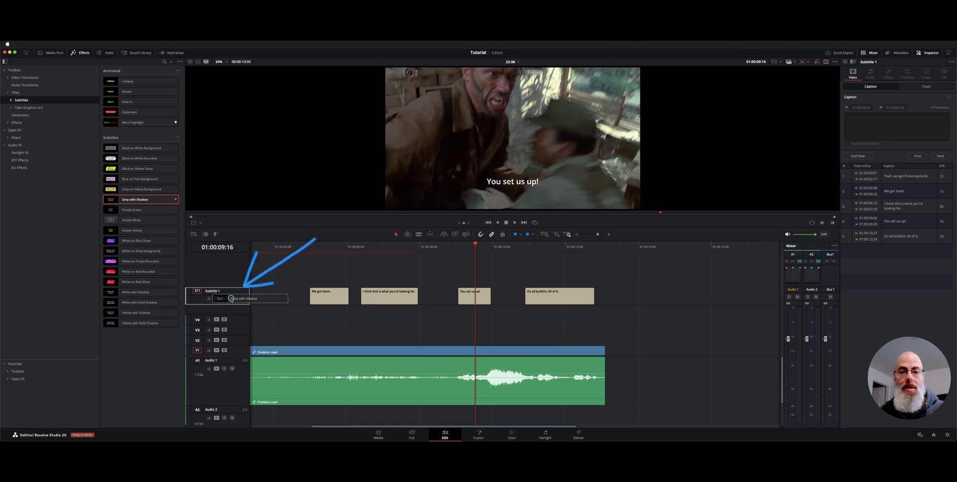
{"action": "left_click_drag", "start_coordinate": [229, 299], "coordinate": [230, 298]}
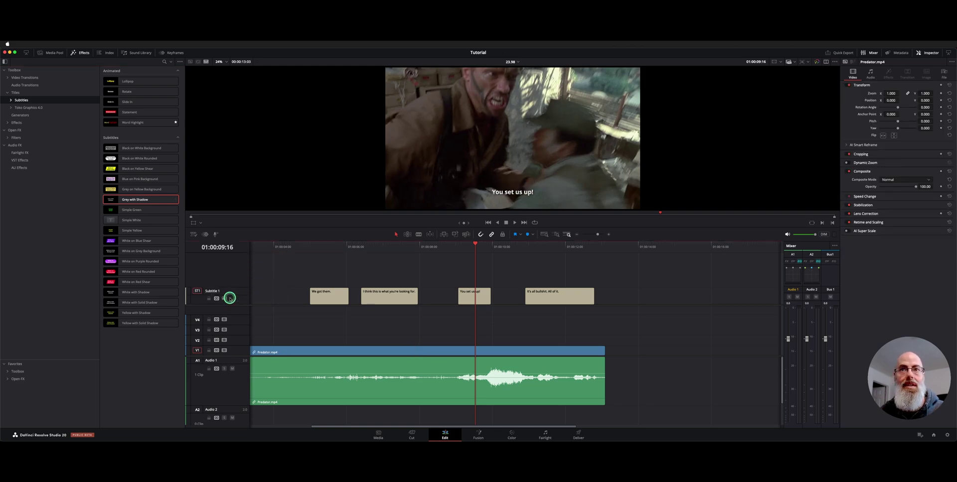
{"action": "left_click_drag", "start_coordinate": [131, 210], "coordinate": [235, 298]}
{"action": "left_click_drag", "start_coordinate": [337, 252], "coordinate": [398, 253]}
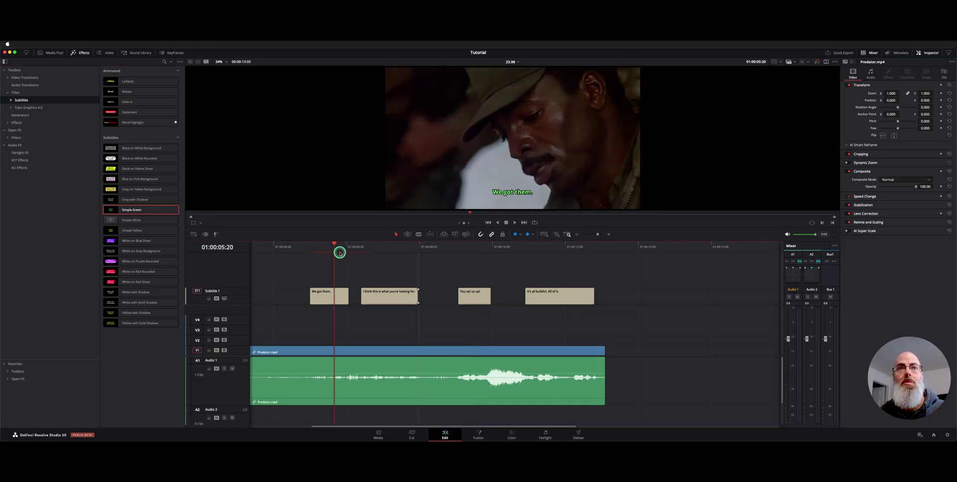
{"action": "left_click", "coordinate": [467, 245]}
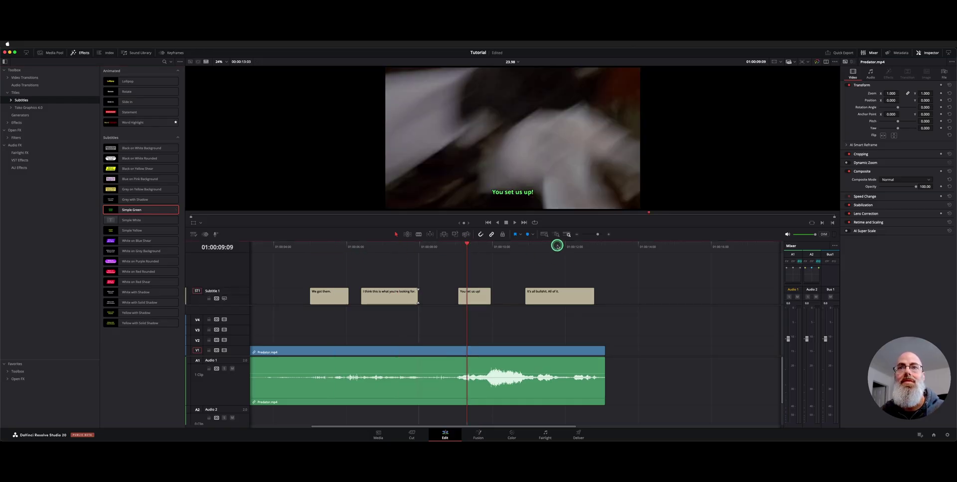
{"action": "left_click", "coordinate": [557, 246]}
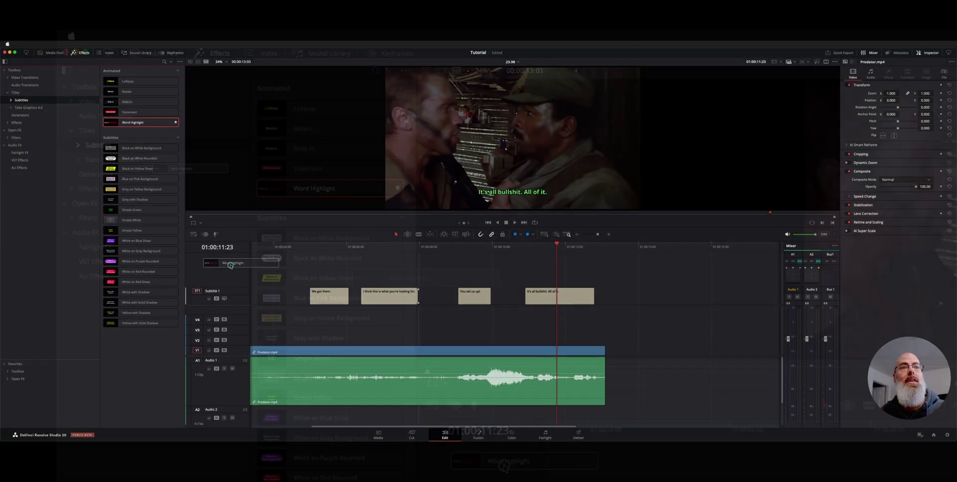
Apply the Word Highlight preset to the Subtitle 1 track.
{"action": "left_click_drag", "start_coordinate": [297, 193], "coordinate": [228, 302]}
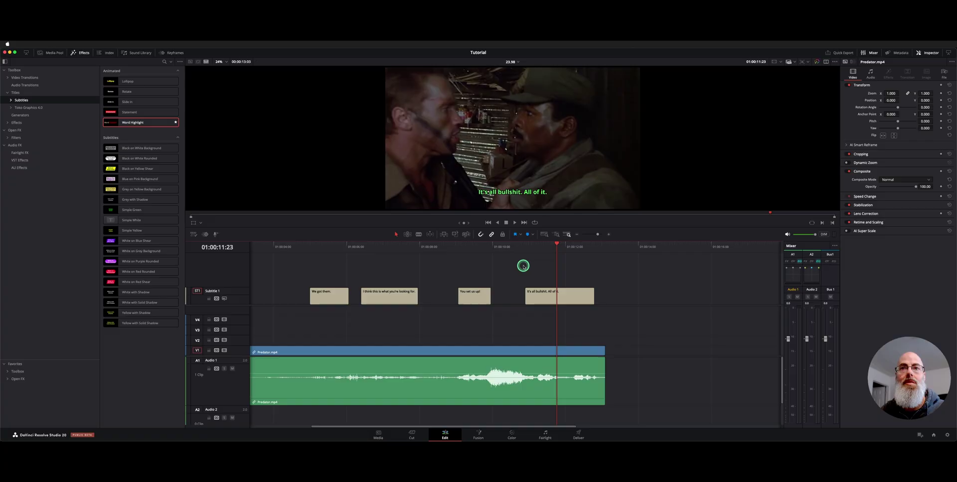
{"action": "left_click", "coordinate": [469, 247]}
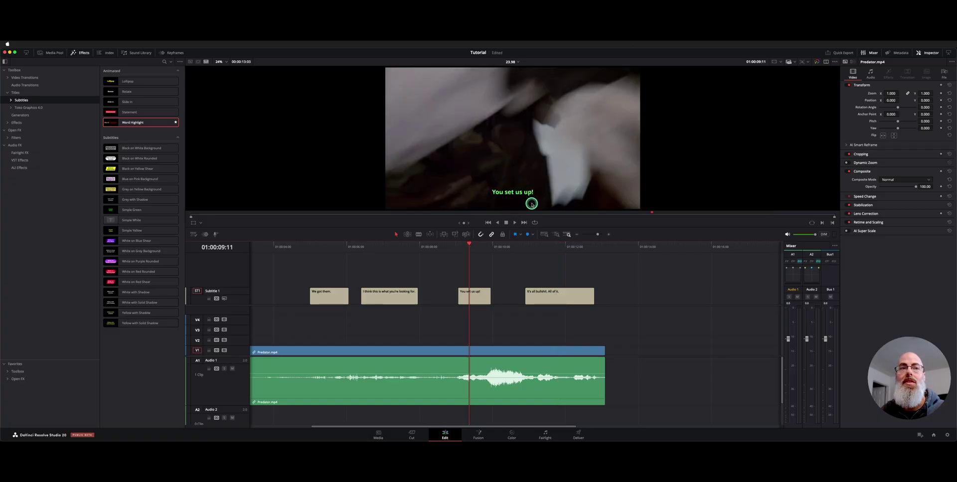
{"action": "left_click_drag", "start_coordinate": [144, 122], "coordinate": [239, 294]}
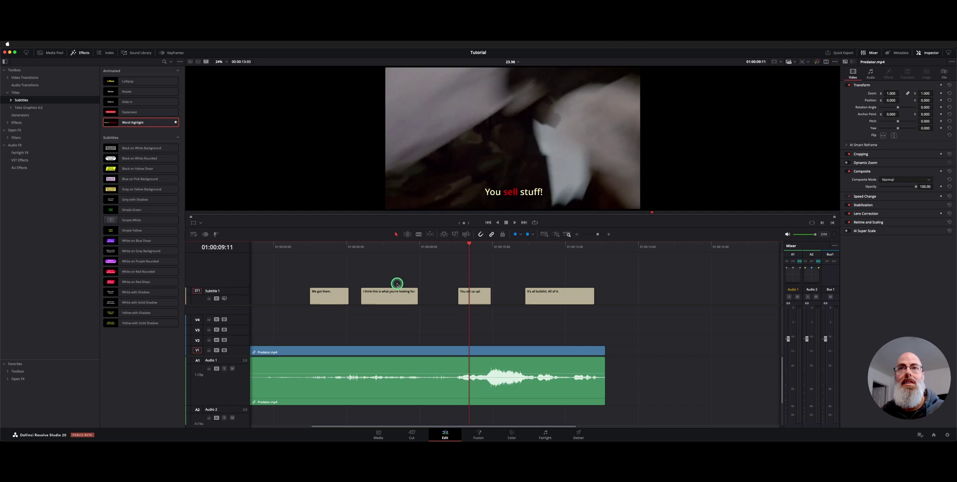
{"action": "left_click", "coordinate": [242, 299]}
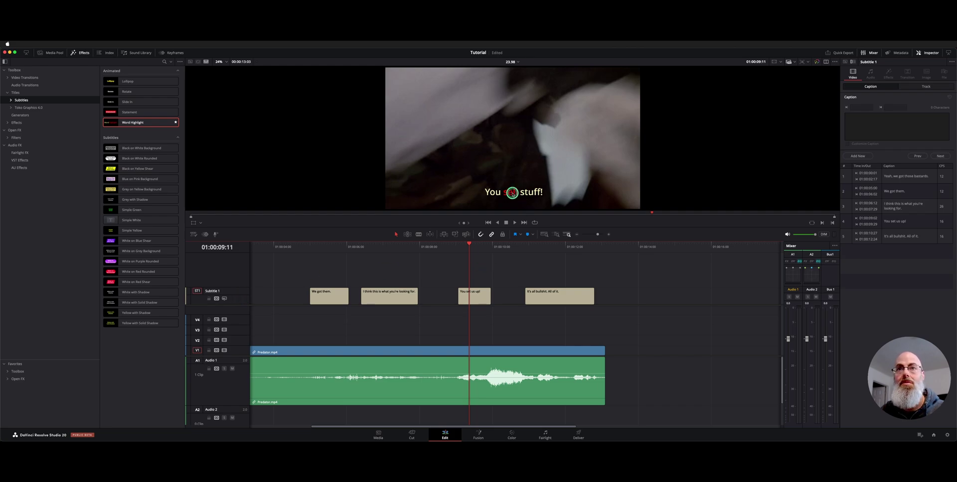
Select the 'You set us up!' clip and check its caption text in the Inspector.
{"action": "left_click", "coordinate": [468, 244]}
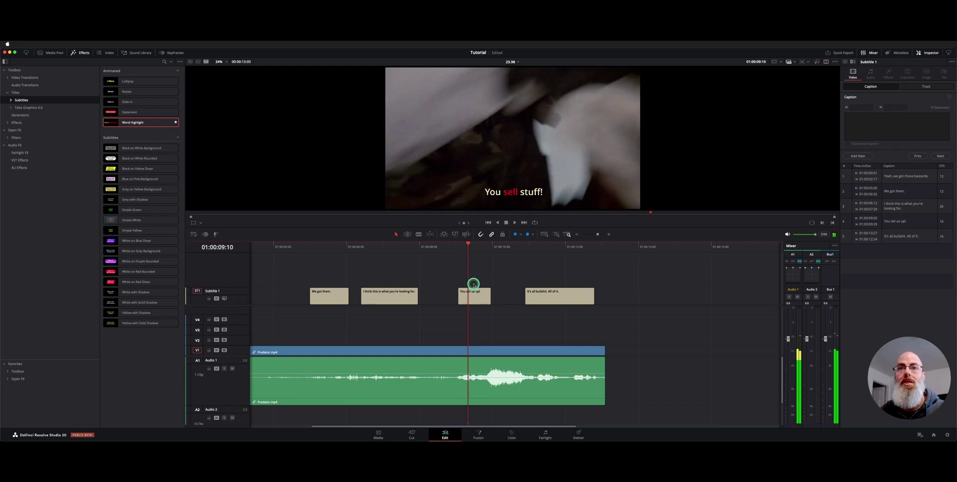
{"action": "left_click", "coordinate": [471, 298]}
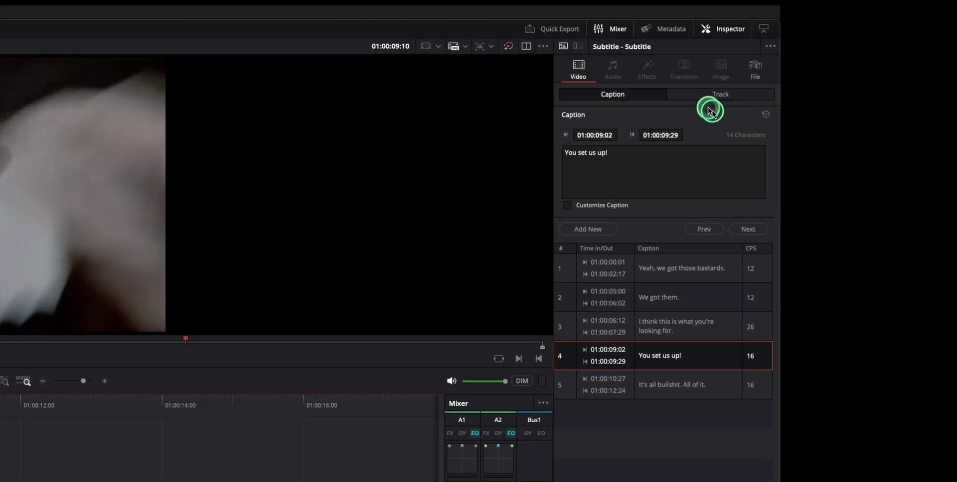
{"action": "left_click", "coordinate": [626, 171]}
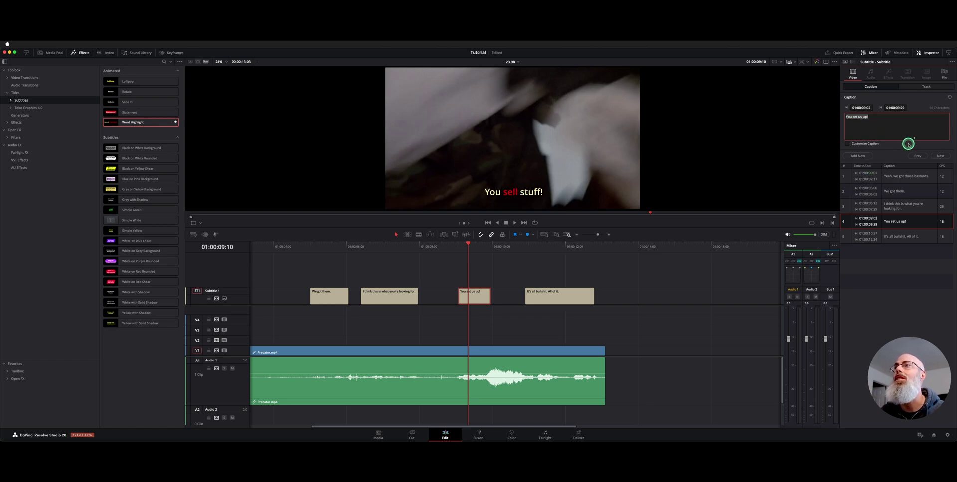
{"action": "left_click", "coordinate": [924, 134]}
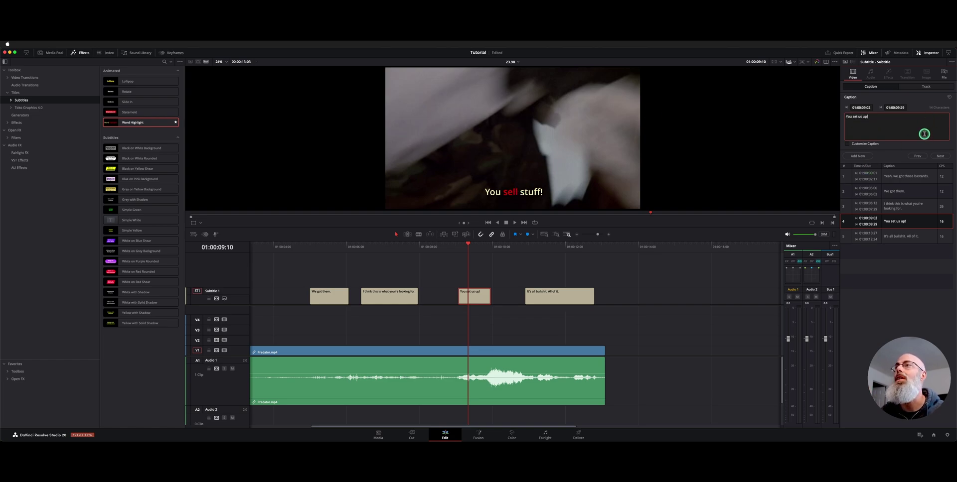
Turn off the track's Word Highlight effect and play through the 'You set us up!' line.
{"action": "left_click", "coordinate": [928, 86]}
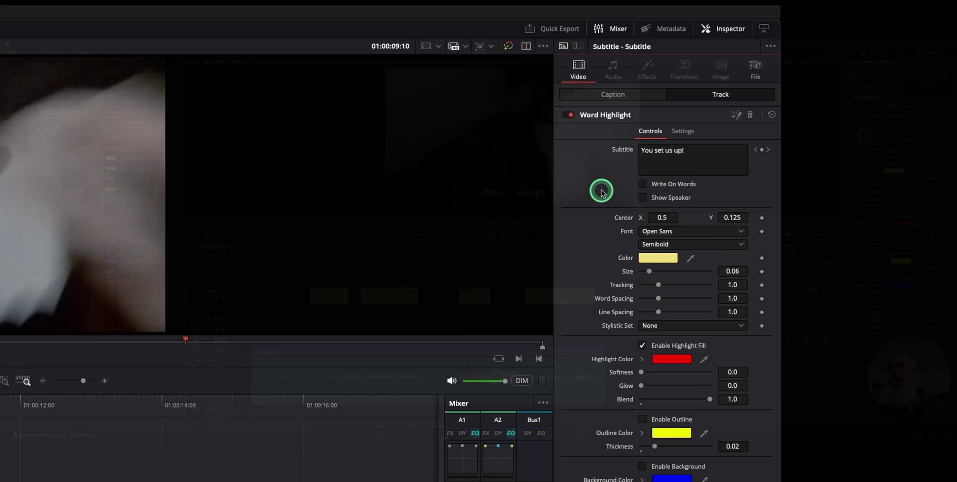
{"action": "left_click", "coordinate": [567, 115]}
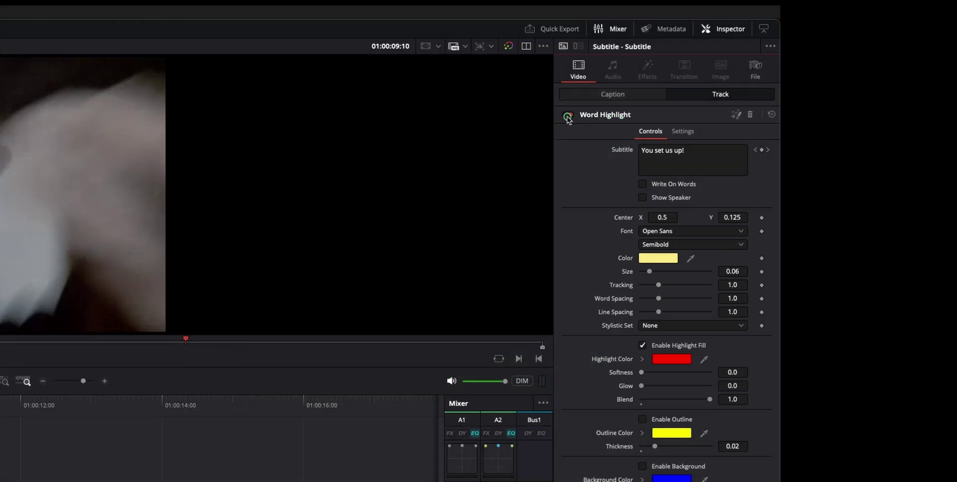
{"action": "key", "text": "space"}
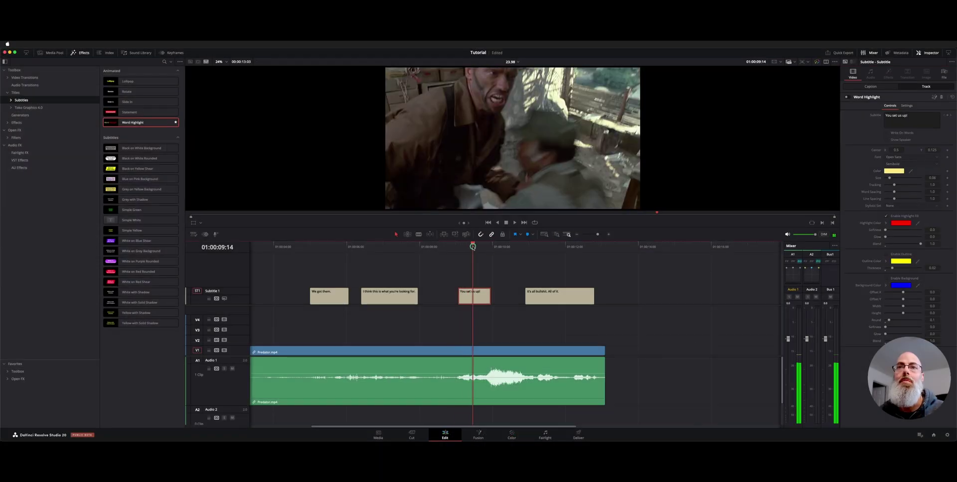
{"action": "left_click", "coordinate": [433, 248]}
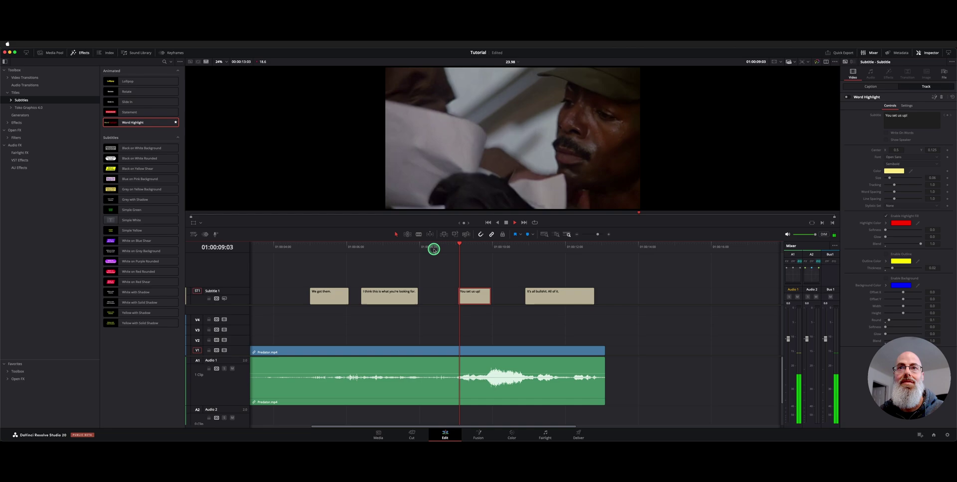
{"action": "key", "text": "space"}
{"action": "left_click", "coordinate": [474, 247]}
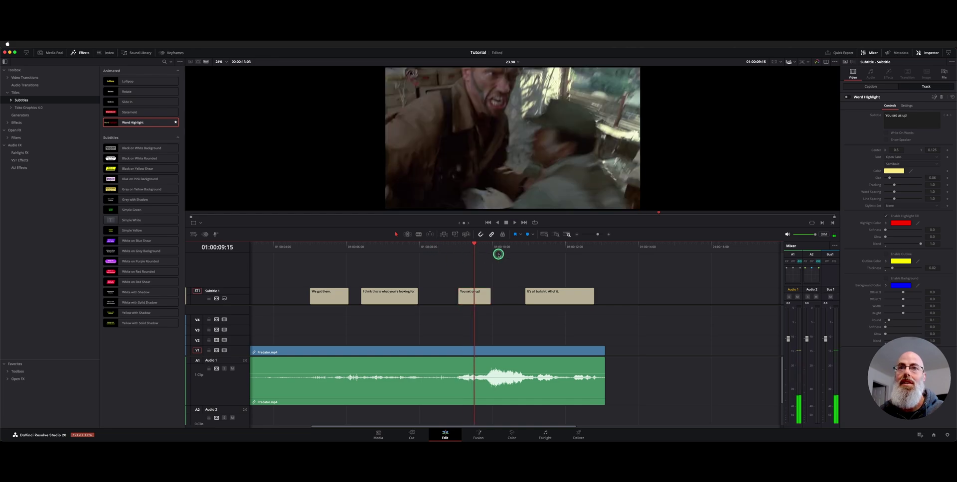
Delete the Word Highlight style from the track and scrub back to 01:00:09:10.
{"action": "left_click", "coordinate": [944, 99]}
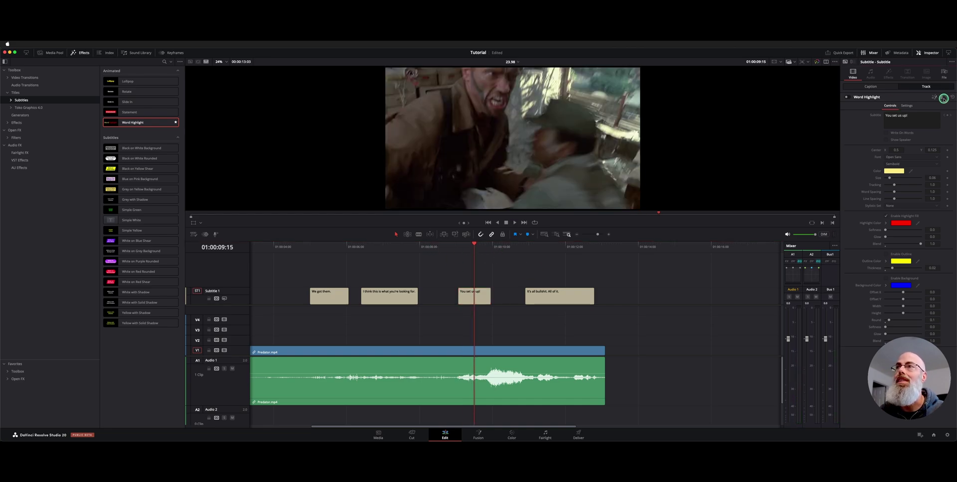
{"action": "left_click", "coordinate": [481, 247]}
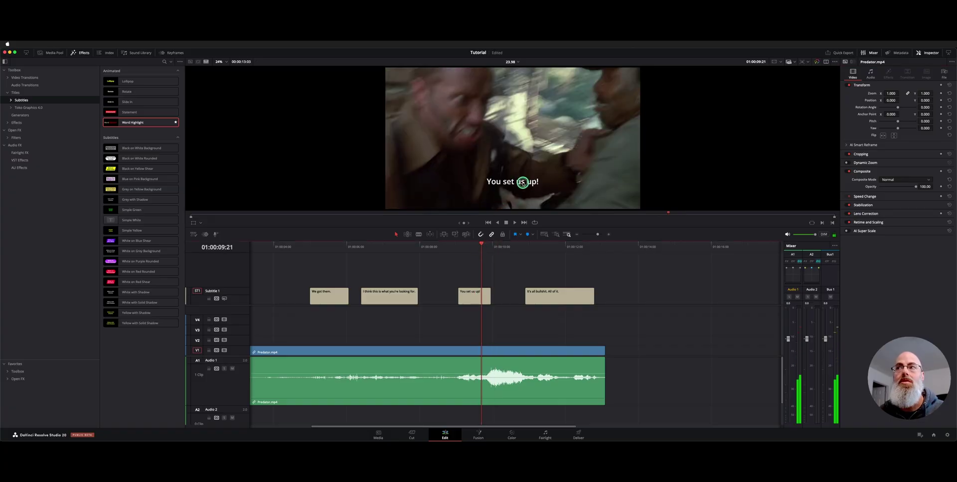
{"action": "left_click", "coordinate": [467, 243]}
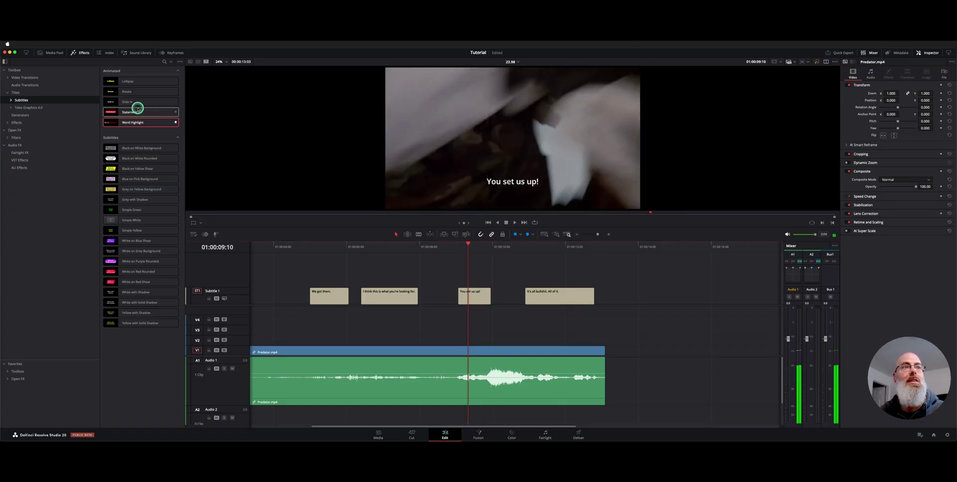
Reapply Word Highlight to the subtitle track and preview its animation.
{"action": "mouse_move", "coordinate": [128, 122]}
{"action": "left_mouse_down"}
{"action": "mouse_move", "coordinate": [151, 132]}
{"action": "mouse_move", "coordinate": [221, 306]}
{"action": "mouse_move", "coordinate": [227, 301]}
{"action": "left_mouse_up"}
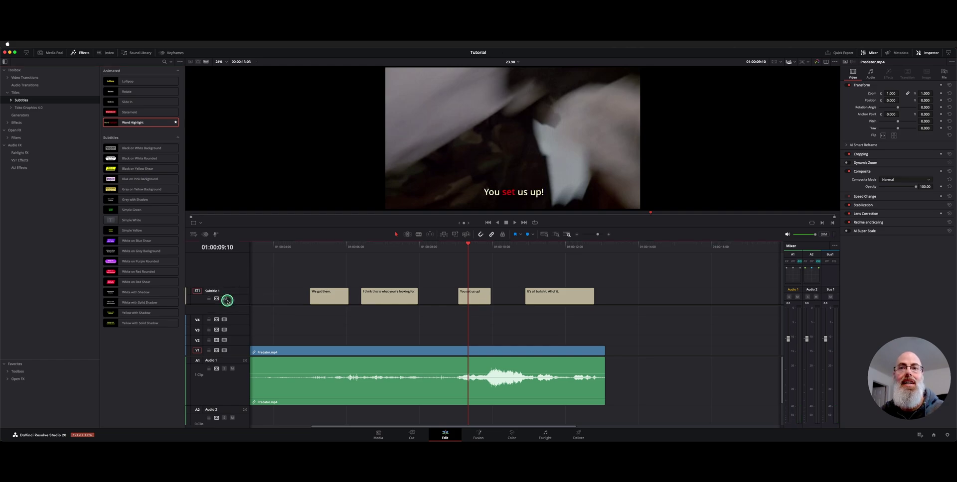
{"action": "left_click", "coordinate": [459, 247]}
{"action": "key", "text": "space"}
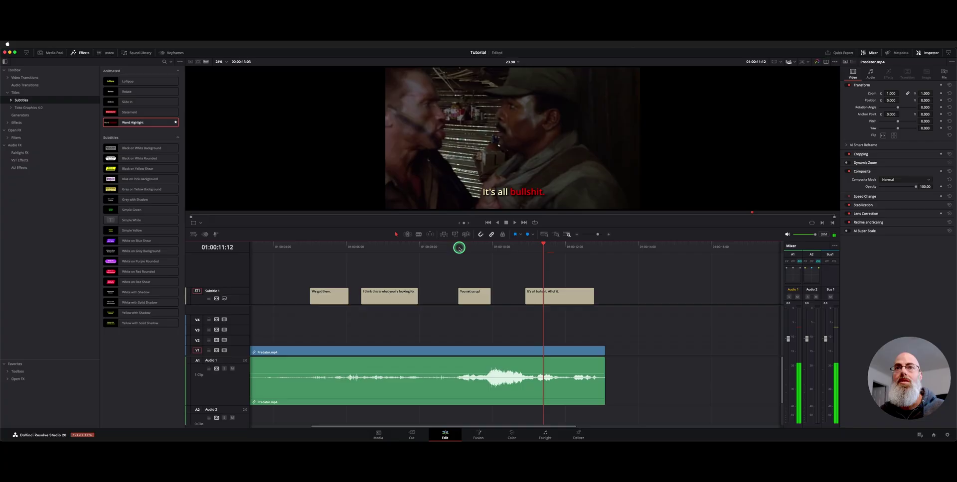
{"action": "left_click_drag", "start_coordinate": [459, 248], "coordinate": [463, 248]}
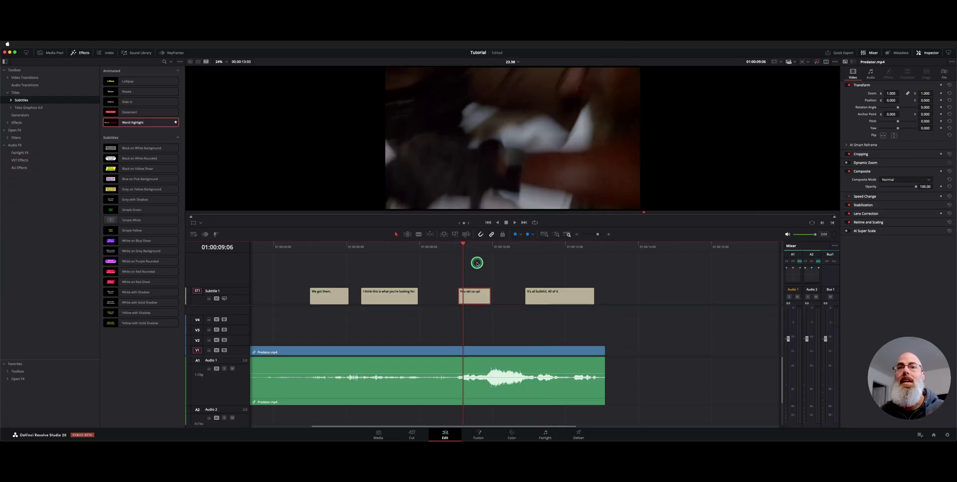
Replace the 'You set us up!' caption text with 'New Text' in the Caption tab.
{"action": "left_click", "coordinate": [464, 246]}
{"action": "left_click", "coordinate": [470, 302]}
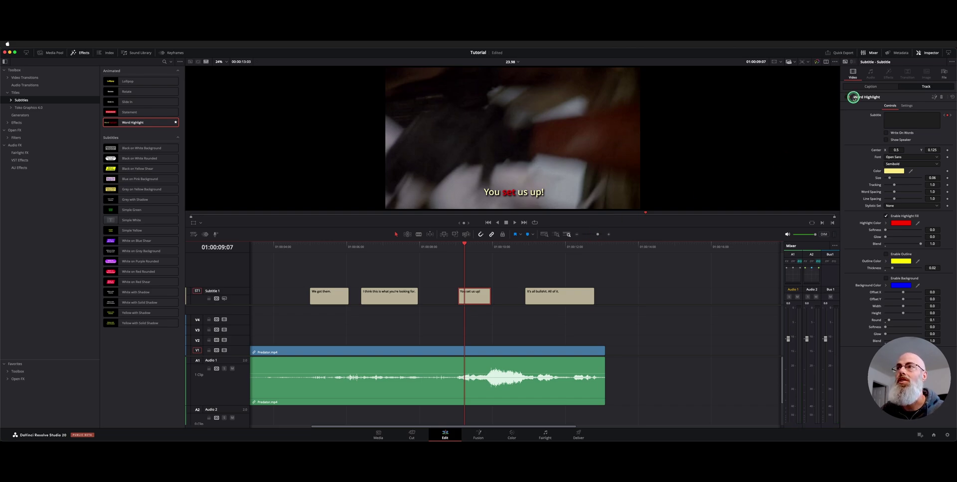
{"action": "left_click", "coordinate": [868, 89]}
{"action": "left_click", "coordinate": [874, 135]}
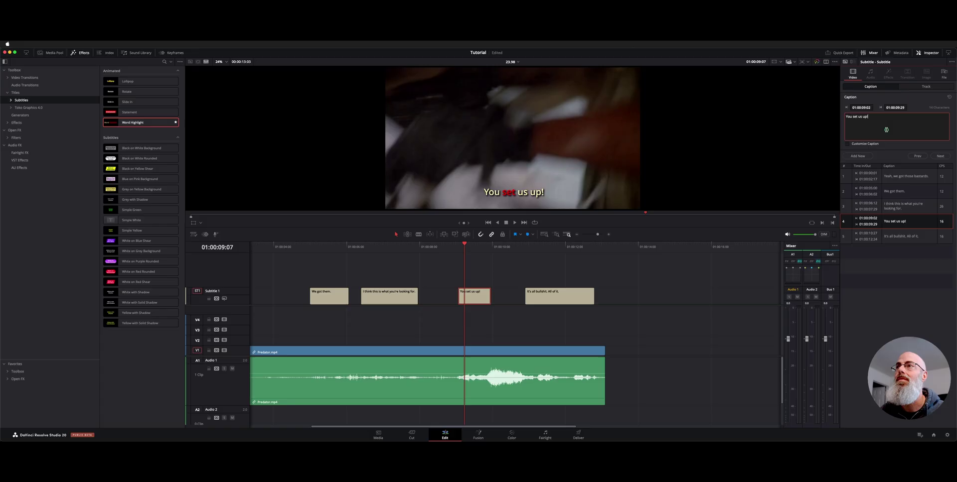
{"action": "type", "text": "New Text"}
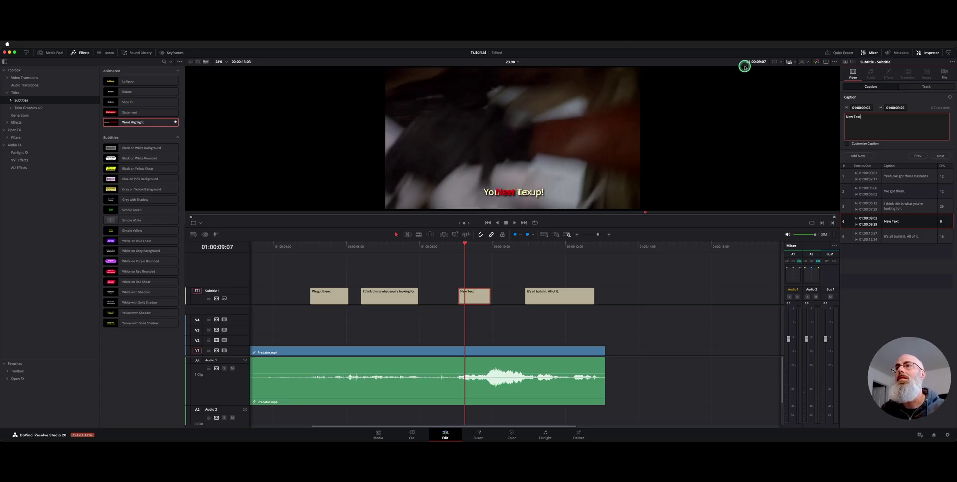
{"action": "left_click", "coordinate": [512, 269]}
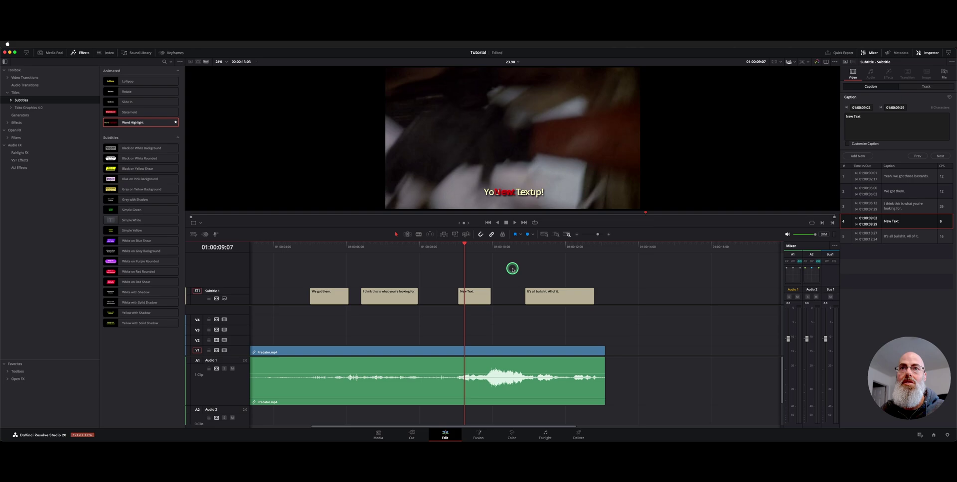
Play back the edited 'New Text' caption from just before the line.
{"action": "left_click", "coordinate": [451, 244]}
{"action": "key", "text": "space"}
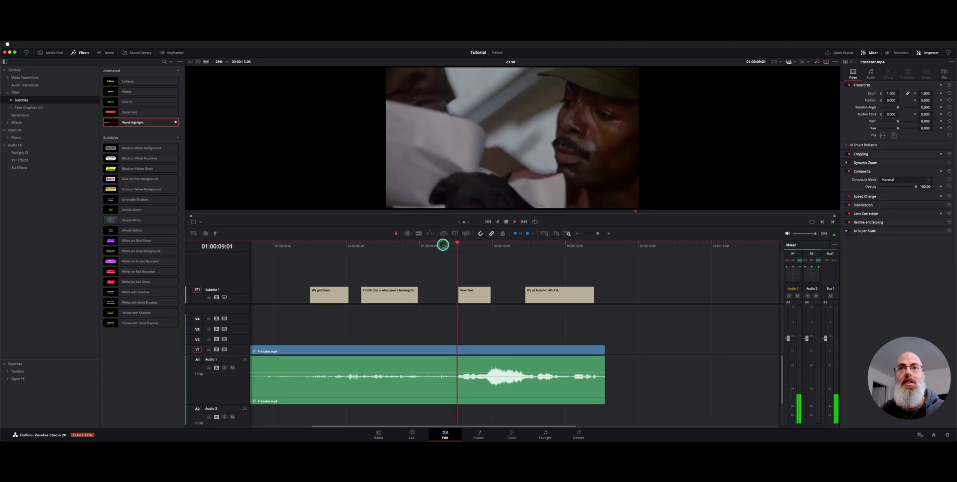
{"action": "key", "text": "space"}
{"action": "left_click", "coordinate": [472, 244]}
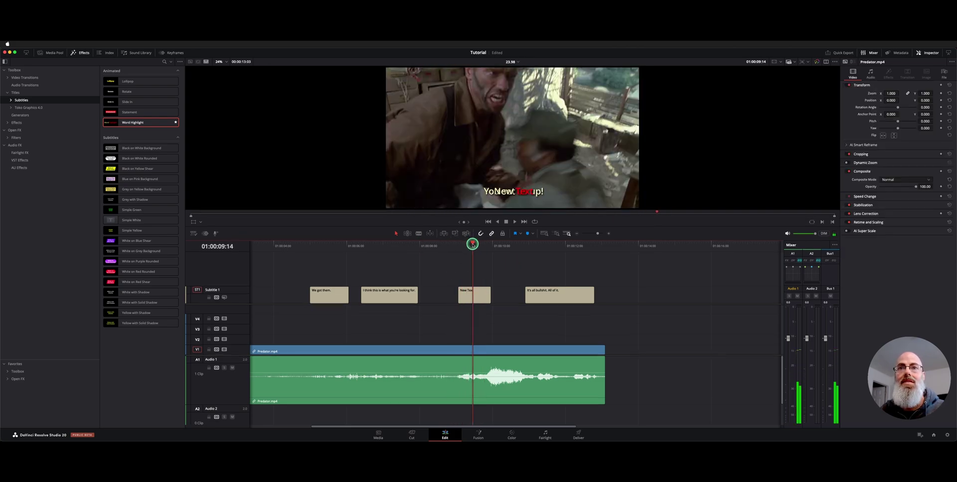
{"action": "key", "text": "space"}
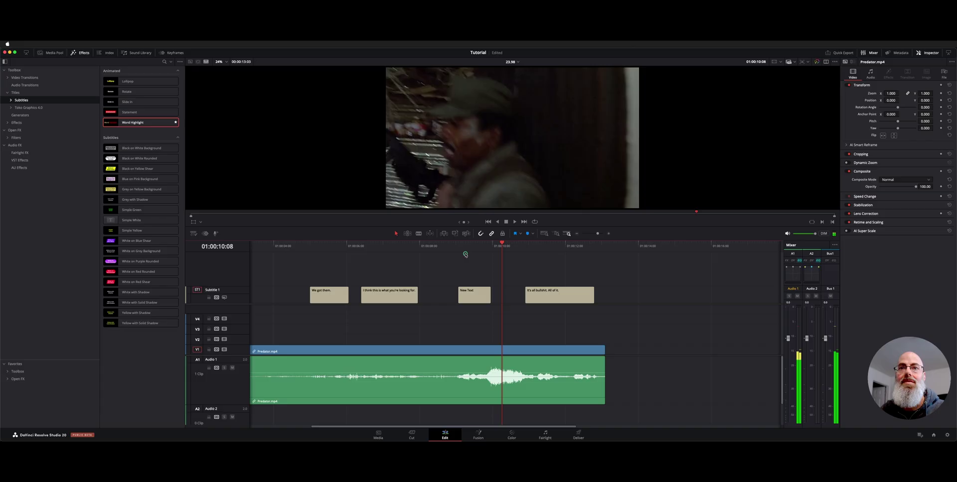
Delete the Word Highlight style from the subtitle track's settings.
{"action": "left_click", "coordinate": [464, 249]}
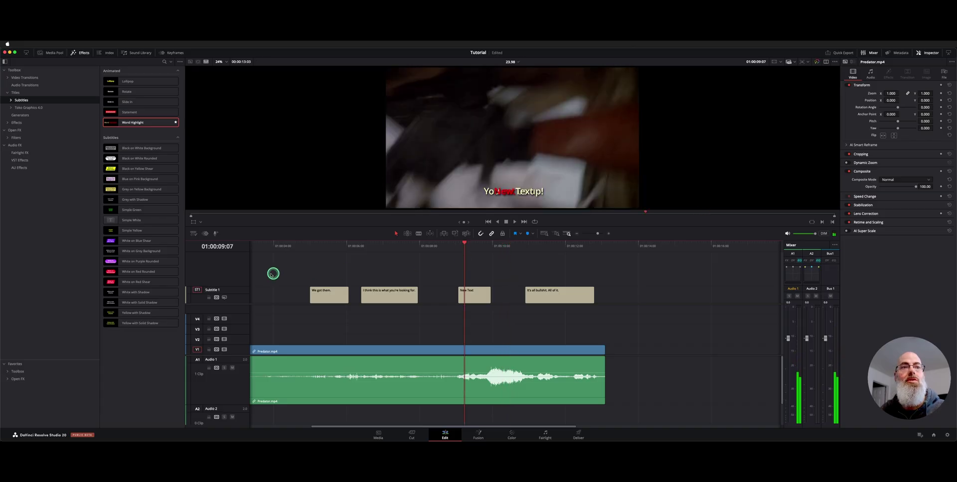
{"action": "left_click", "coordinate": [242, 299]}
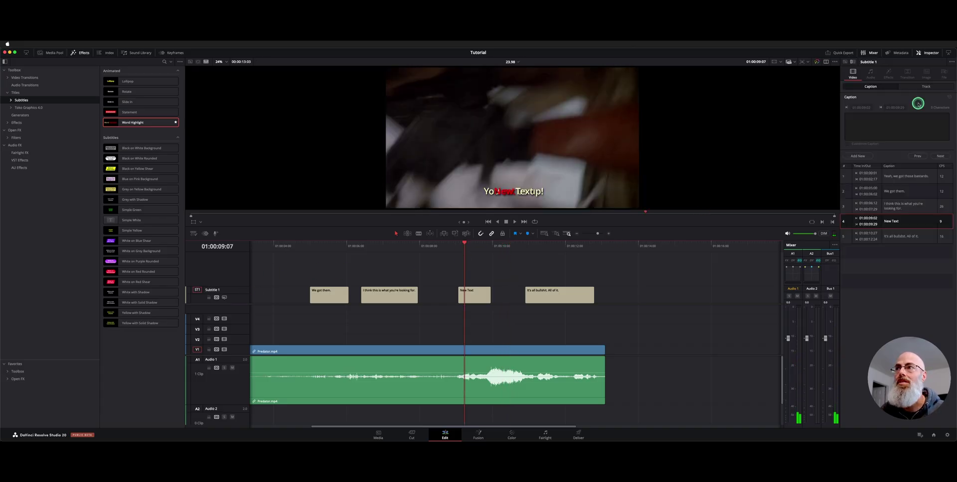
{"action": "left_click", "coordinate": [924, 86]}
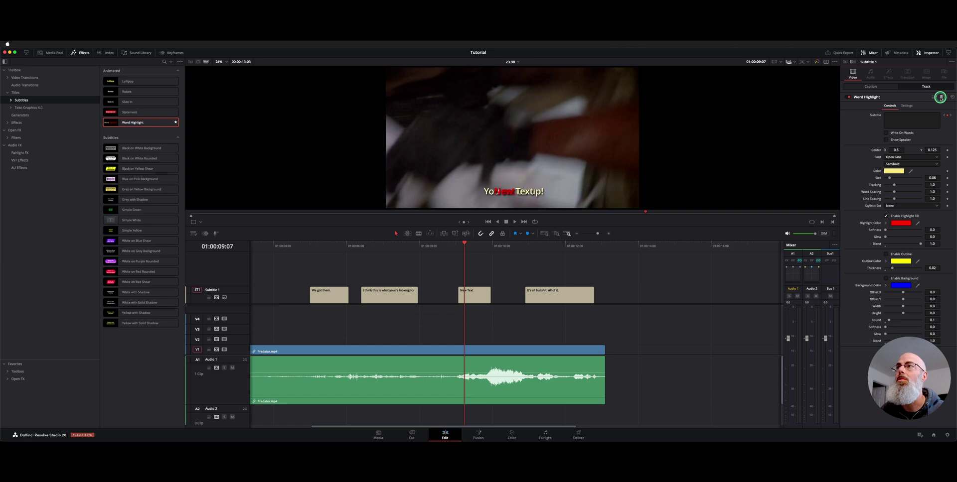
{"action": "left_click", "coordinate": [940, 98]}
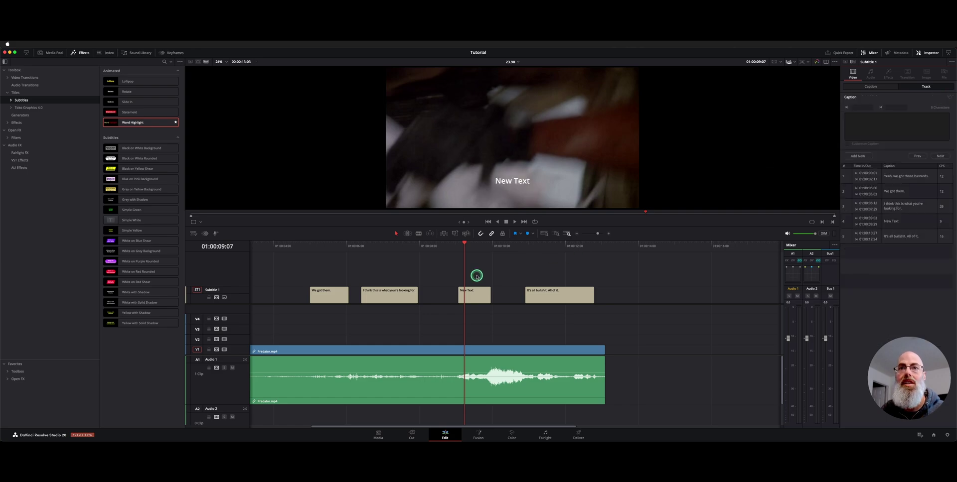
Retype the caption as 'You set us up!', play it back, and save the project.
{"action": "left_click", "coordinate": [472, 301]}
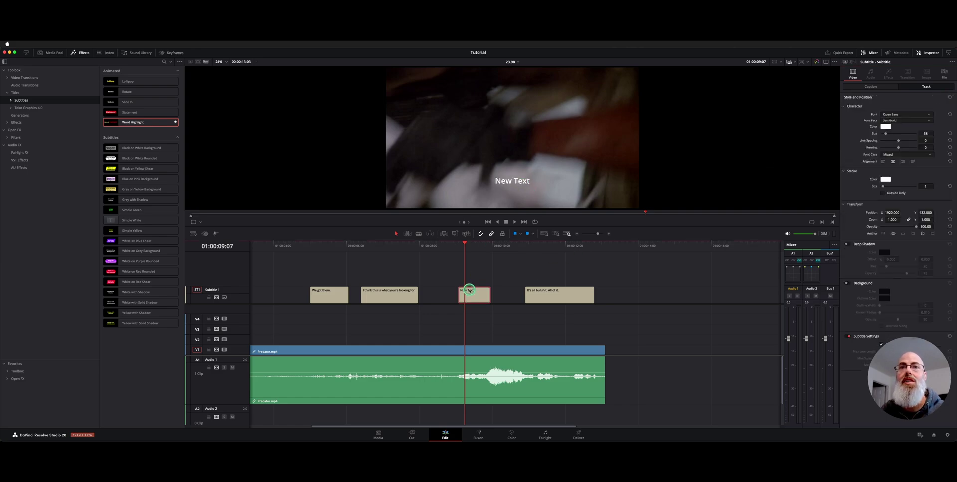
{"action": "left_click", "coordinate": [870, 87]}
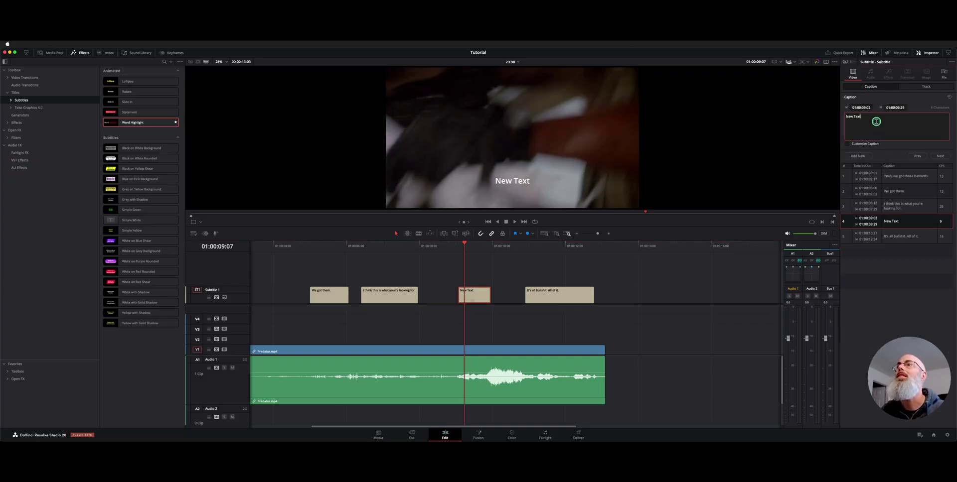
{"action": "key", "text": "super+a"}
{"action": "type", "text": "Y"}
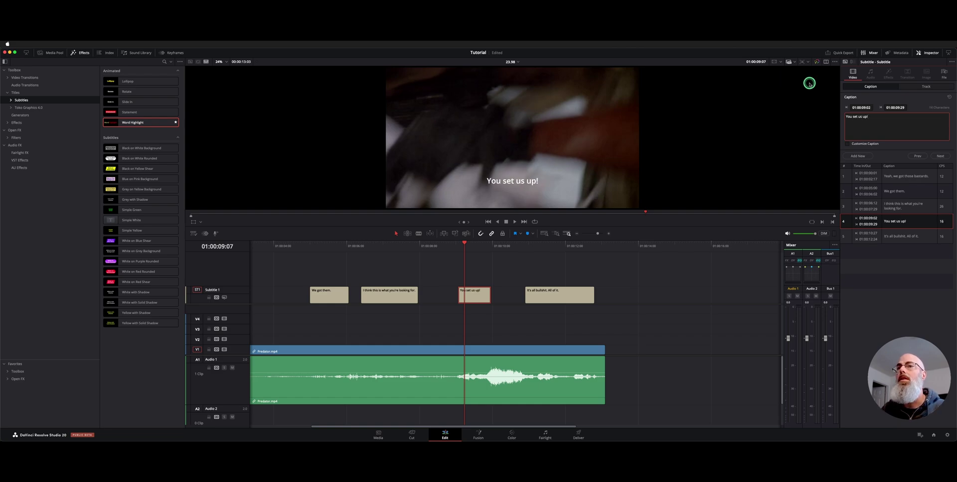
{"action": "left_click", "coordinate": [703, 287]}
{"action": "key", "text": "space"}
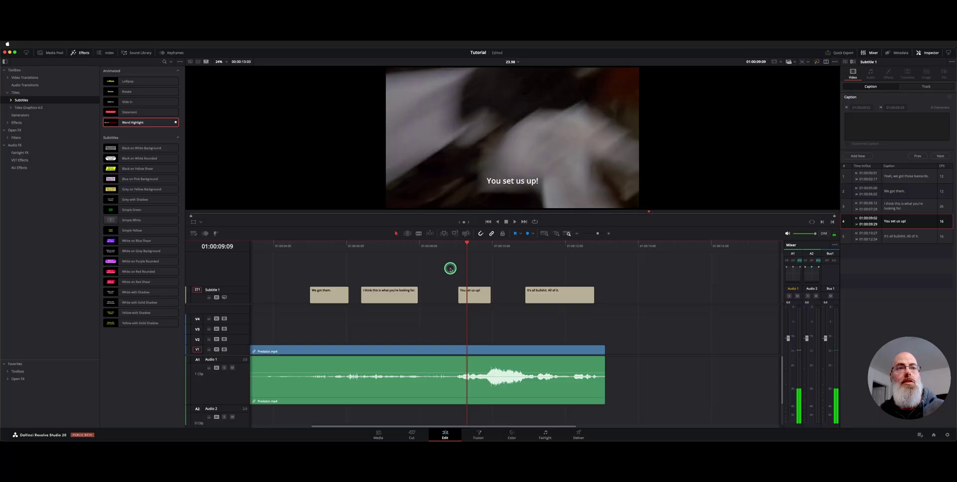
{"action": "key", "text": "ctrl+s"}
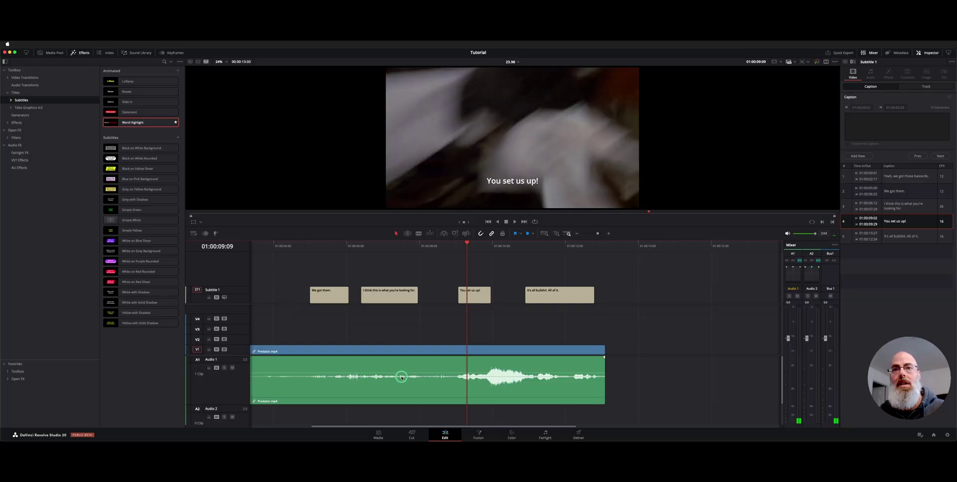
Add Word Highlight to the subtitles, then remove it again from the track settings.
{"action": "mouse_move", "coordinate": [184, 123]}
{"action": "left_mouse_down"}
{"action": "mouse_move", "coordinate": [264, 314]}
{"action": "mouse_move", "coordinate": [237, 298]}
{"action": "left_mouse_up"}
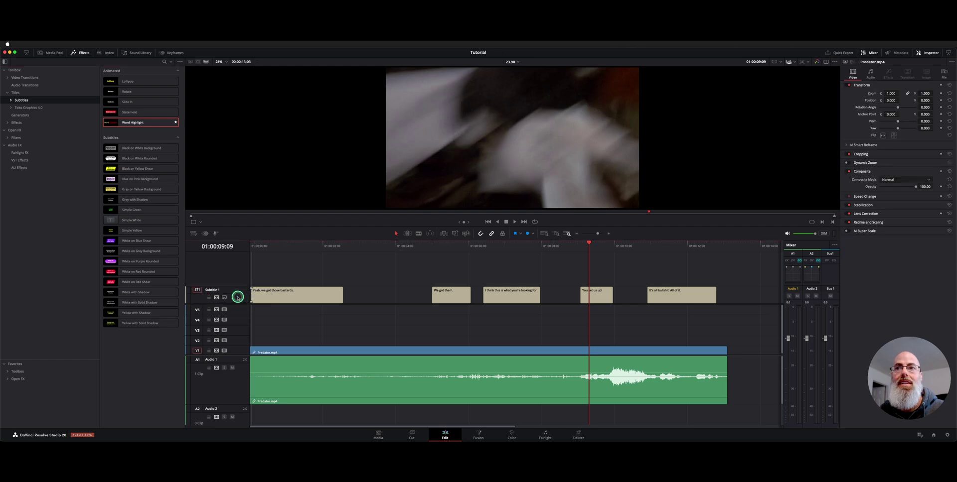
{"action": "left_click", "coordinate": [598, 245]}
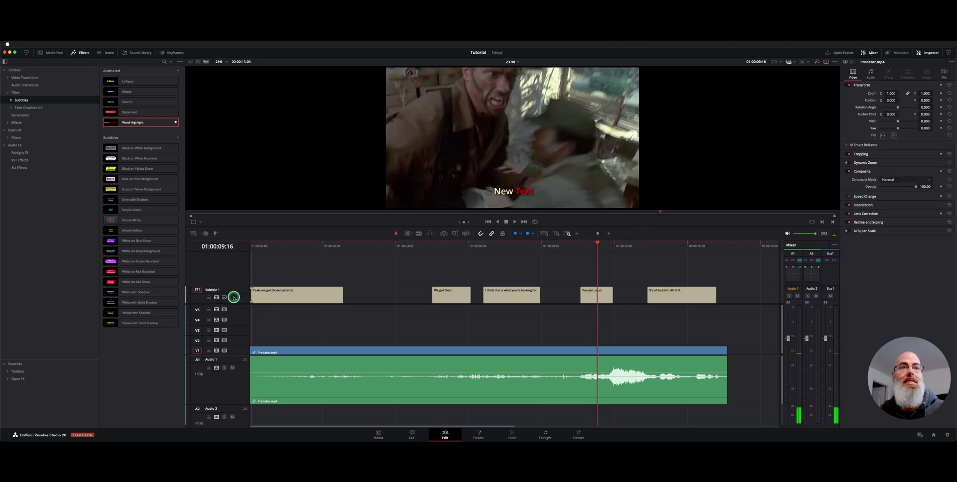
{"action": "left_click", "coordinate": [233, 294]}
{"action": "left_click", "coordinate": [917, 86]}
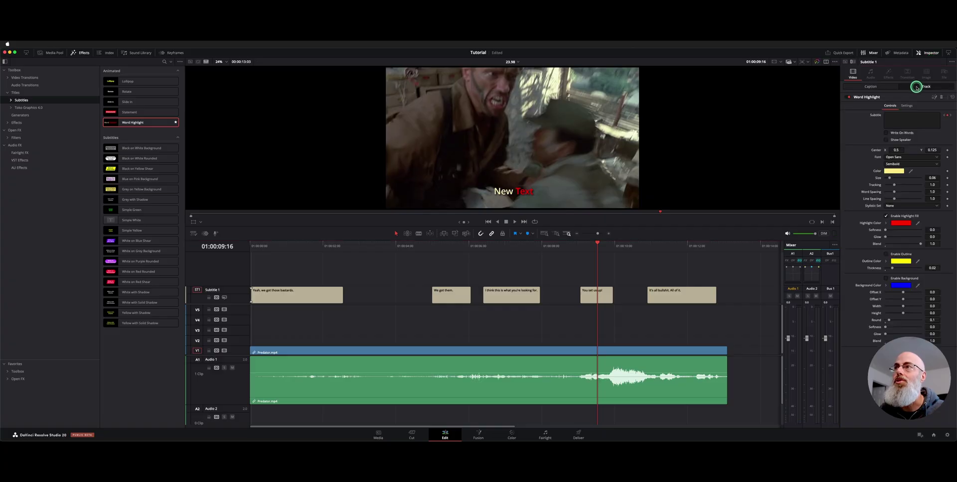
{"action": "left_click", "coordinate": [941, 97]}
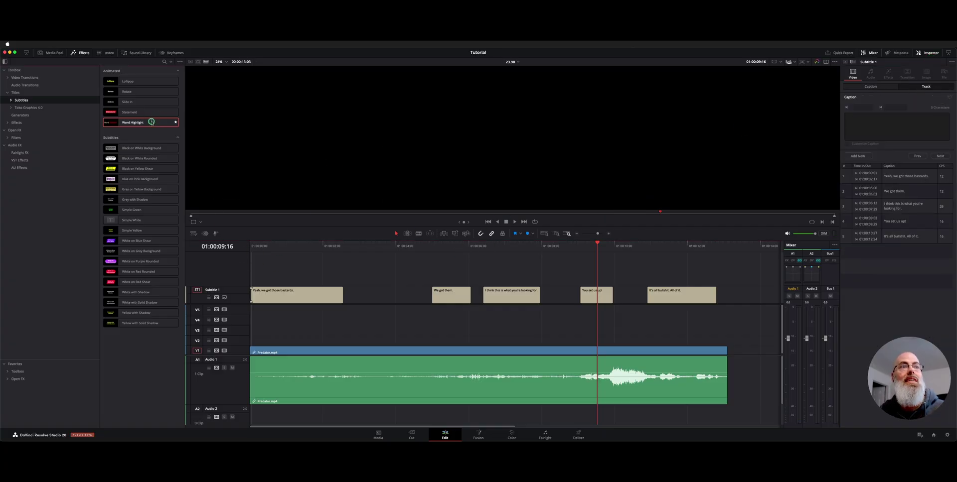
Reapply Word Highlight and commit the 'You set us up!' caption text in the Inspector.
{"action": "mouse_move", "coordinate": [152, 122]}
{"action": "left_mouse_down"}
{"action": "mouse_move", "coordinate": [248, 295]}
{"action": "mouse_move", "coordinate": [234, 295]}
{"action": "left_mouse_up"}
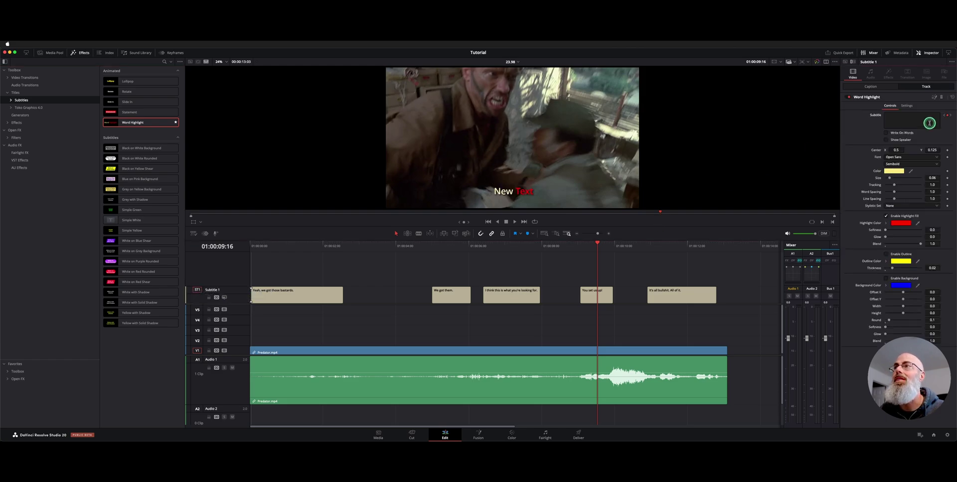
{"action": "left_click", "coordinate": [867, 86]}
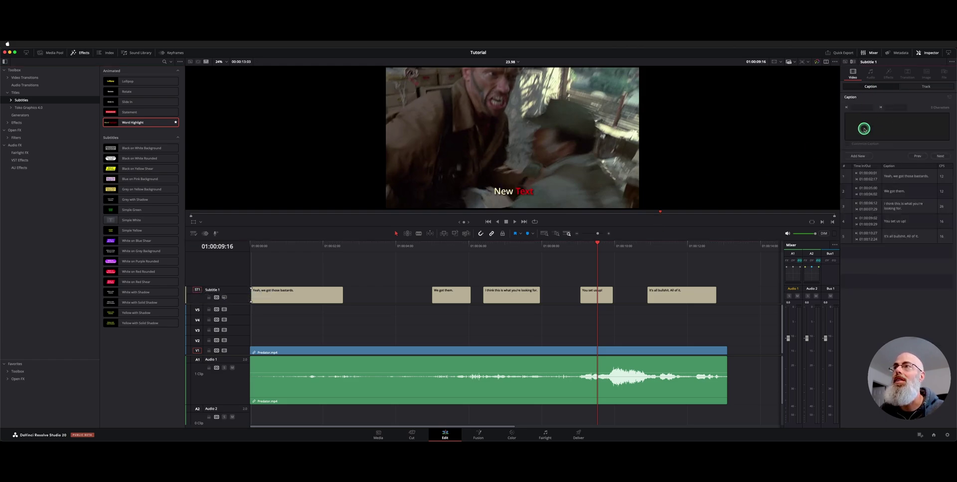
{"action": "left_click", "coordinate": [601, 290]}
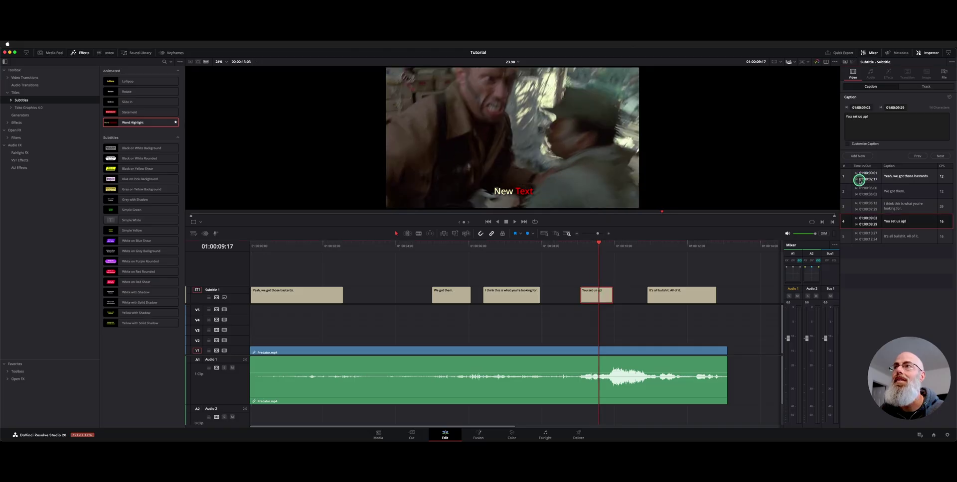
{"action": "left_click_drag", "start_coordinate": [869, 128], "coordinate": [833, 111]}
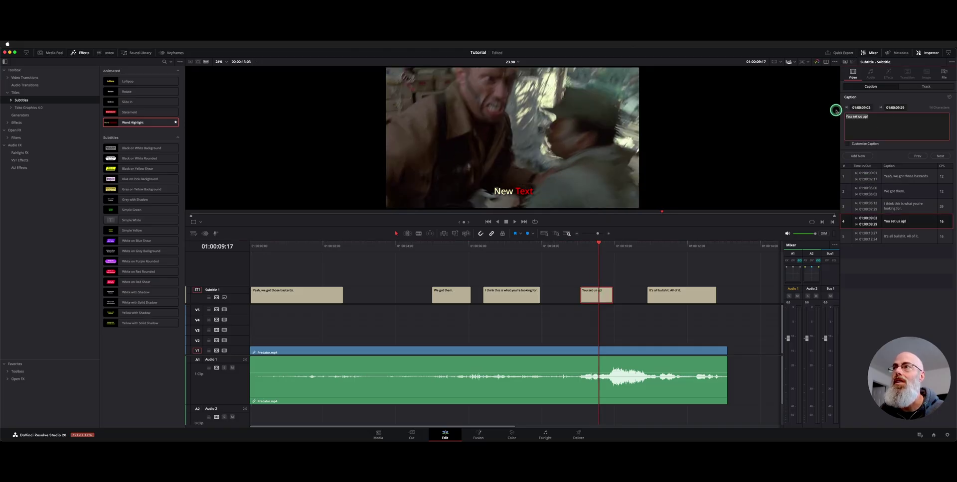
{"action": "left_click", "coordinate": [866, 141]}
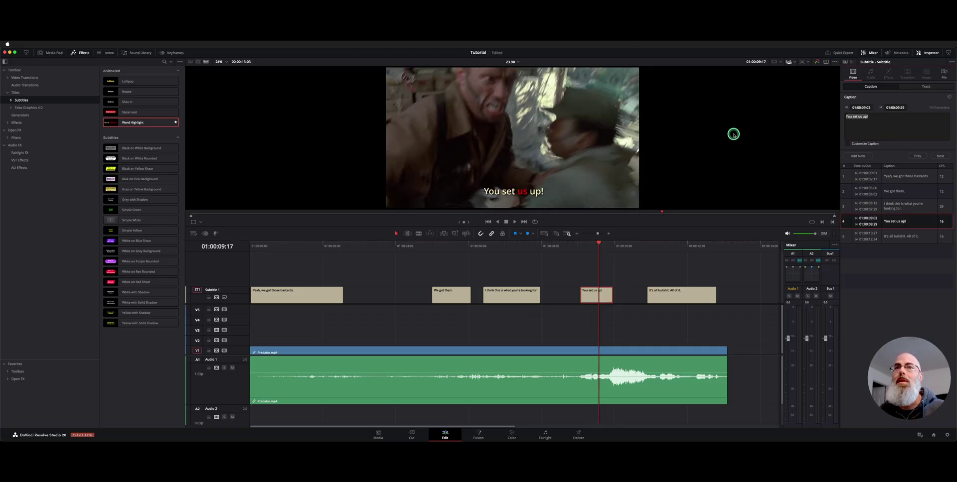
Place the caret at the end of the caption text in the Caption tab.
{"action": "left_click", "coordinate": [888, 129]}
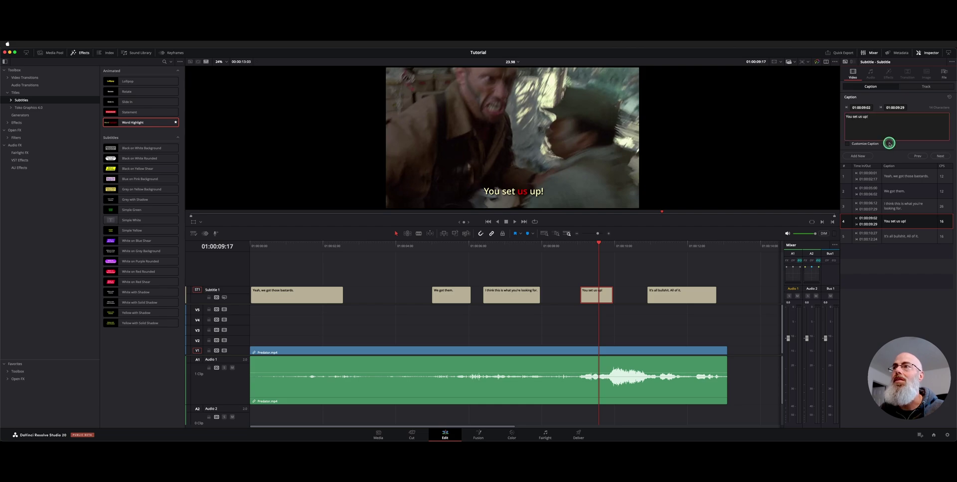
{"action": "left_click", "coordinate": [526, 253]}
{"action": "left_click", "coordinate": [598, 275]}
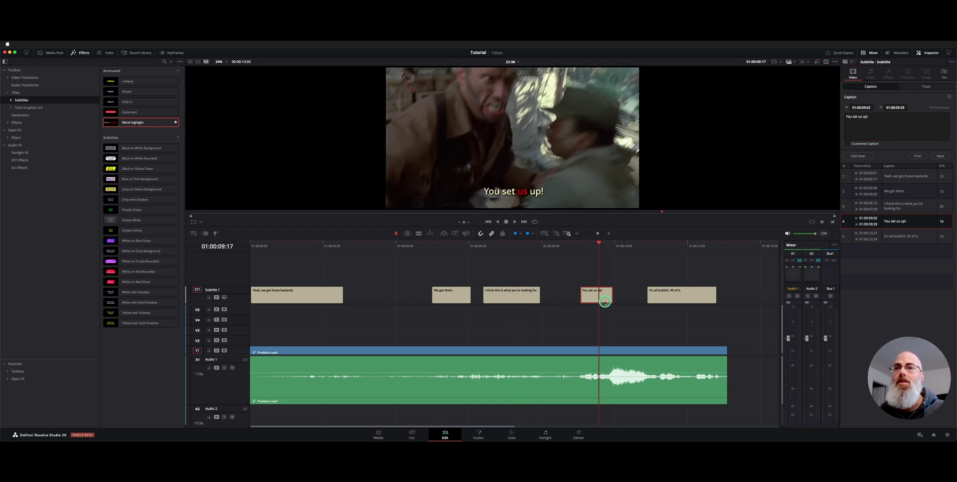
{"action": "left_click", "coordinate": [894, 136]}
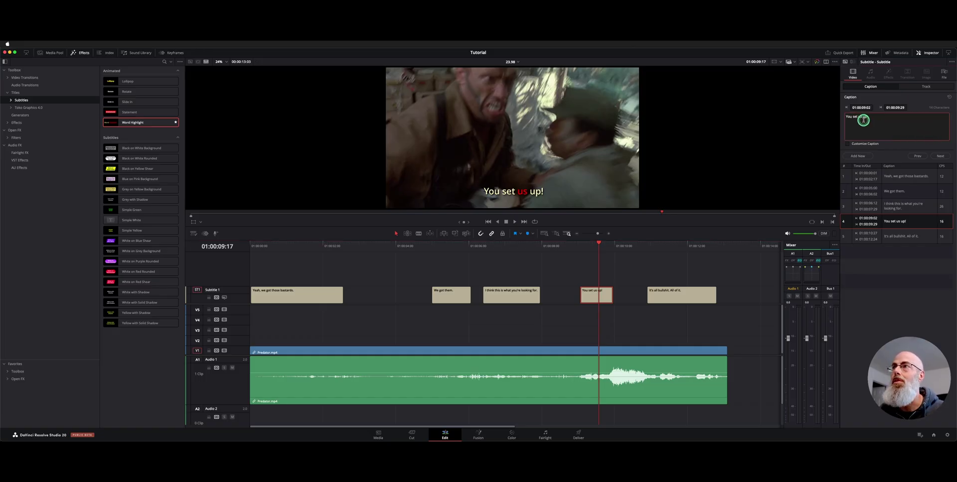
Delete the Word Highlight effect from the subtitle track.
{"action": "left_click", "coordinate": [936, 88]}
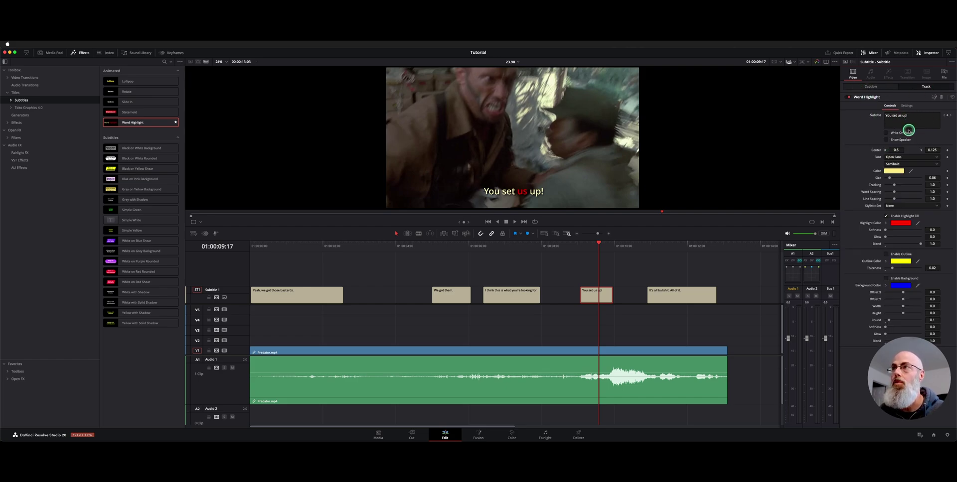
{"action": "left_click", "coordinate": [941, 98]}
{"action": "left_click", "coordinate": [595, 245]}
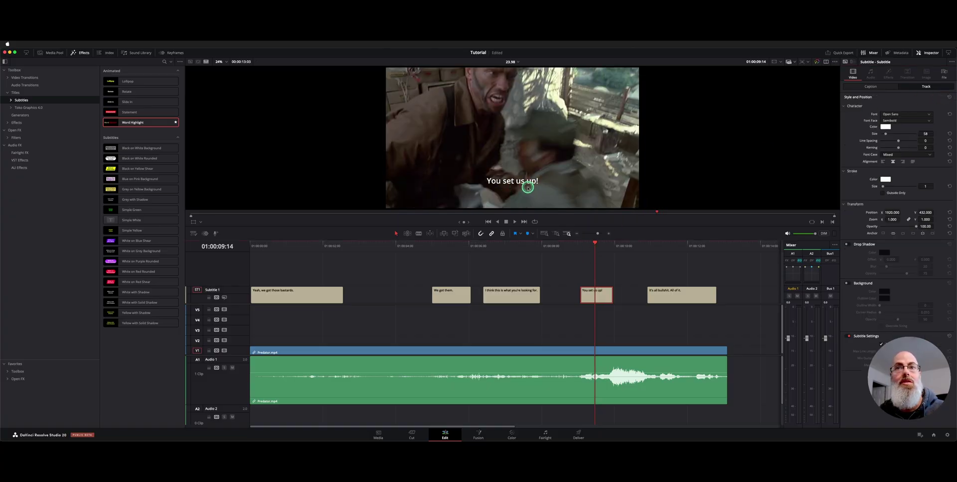
Append '!!!' so the caption reads 'You set us up!!!!'.
{"action": "left_click", "coordinate": [872, 86]}
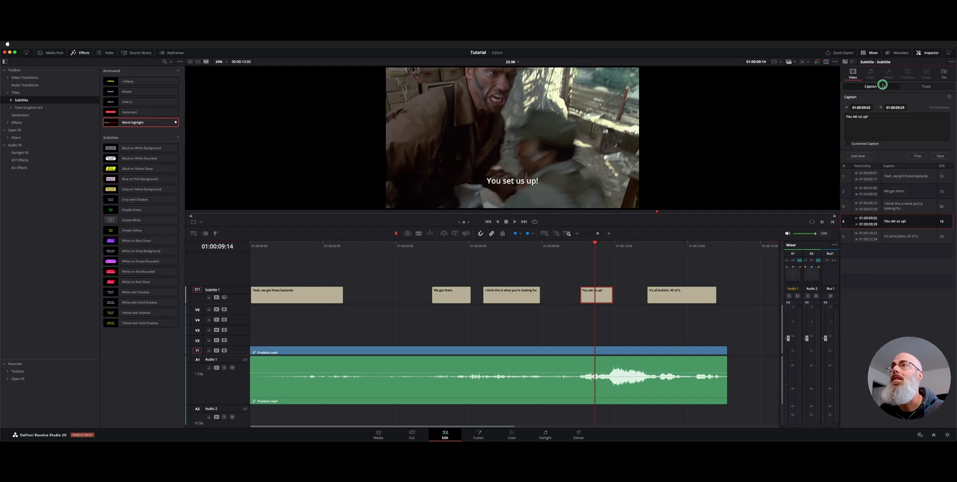
{"action": "left_click", "coordinate": [899, 128]}
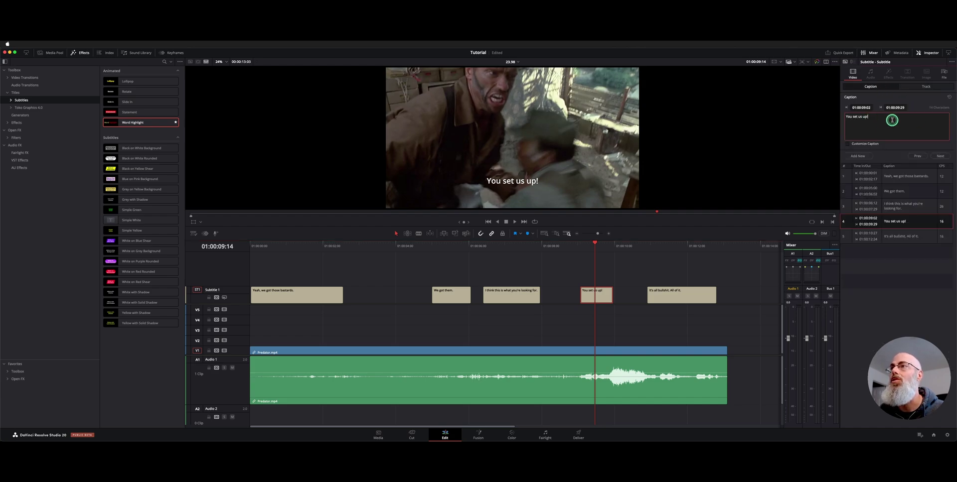
{"action": "type", "text": "!"}
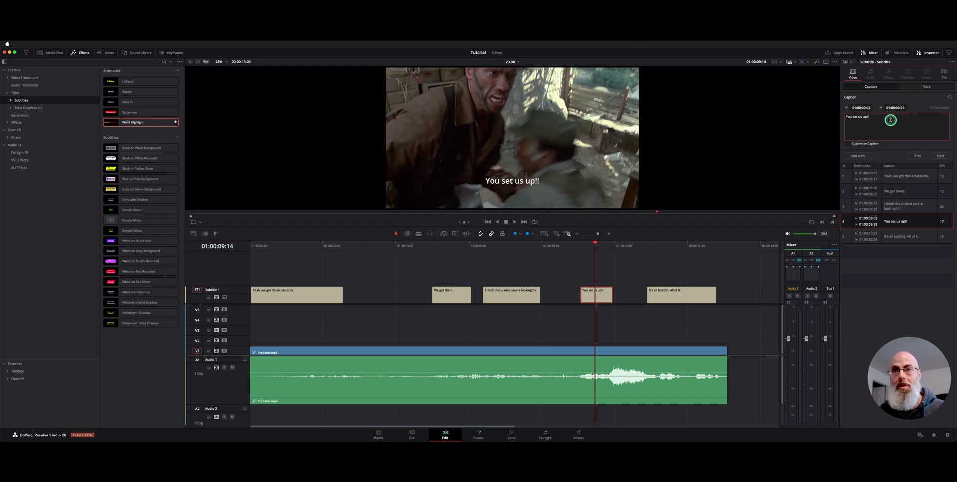
{"action": "type", "text": "!!"}
{"action": "left_click", "coordinate": [640, 255]}
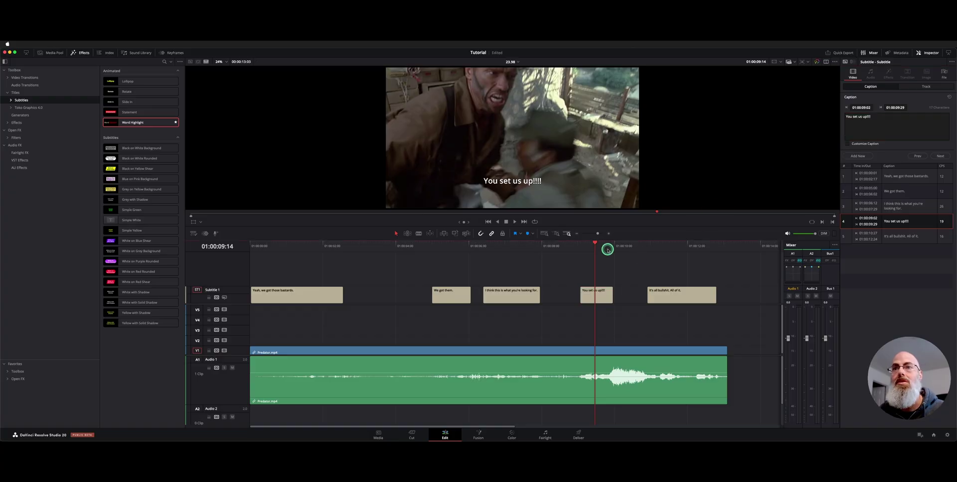
{"action": "left_click", "coordinate": [590, 245]}
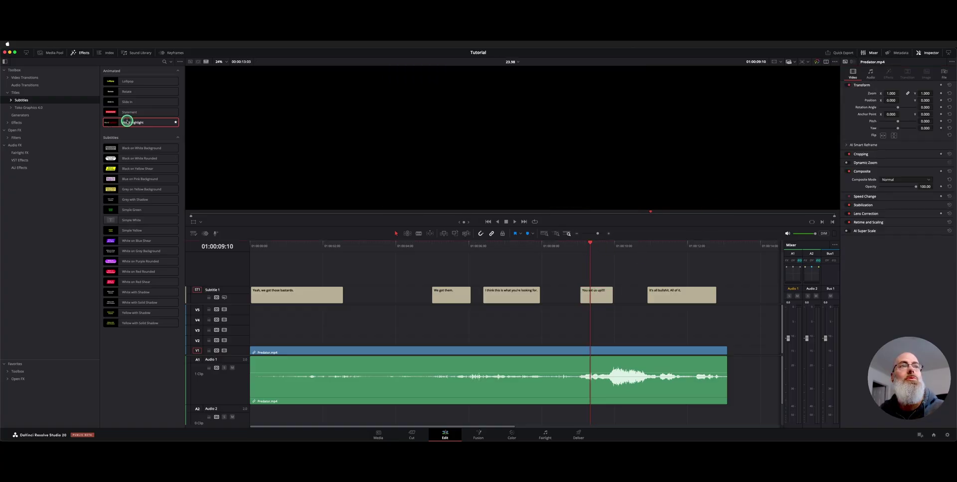
Drag Word Highlight from the Subtitles titles onto the Subtitle 1 track header.
{"action": "left_click_drag", "start_coordinate": [128, 122], "coordinate": [216, 296]}
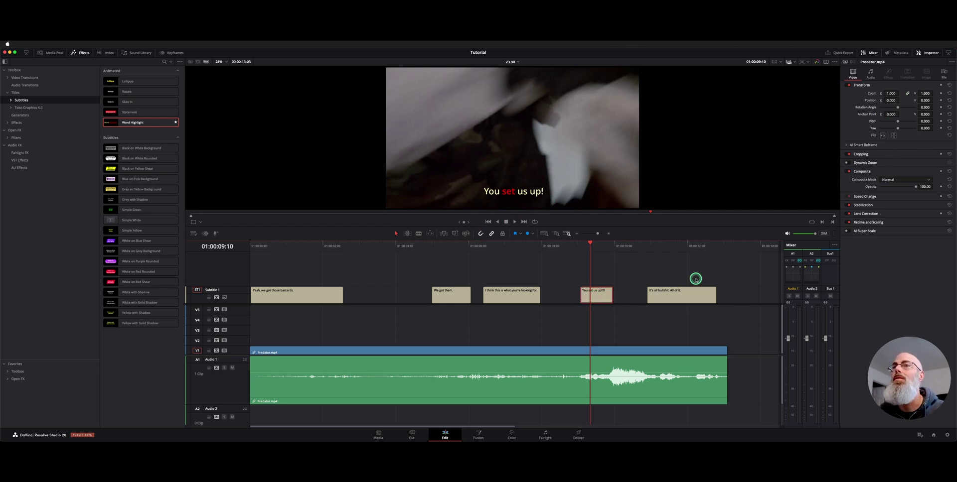
{"action": "left_click", "coordinate": [696, 279]}
{"action": "left_click", "coordinate": [600, 298]}
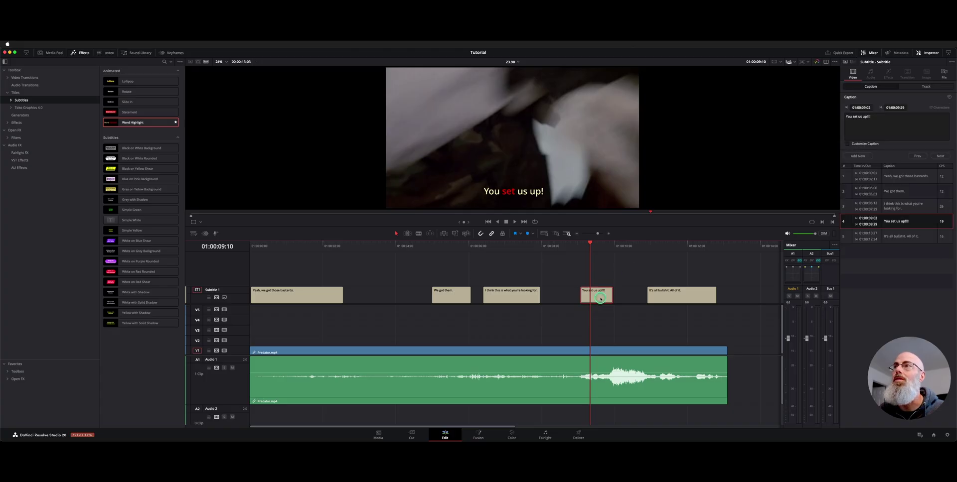
{"action": "left_click", "coordinate": [902, 122]}
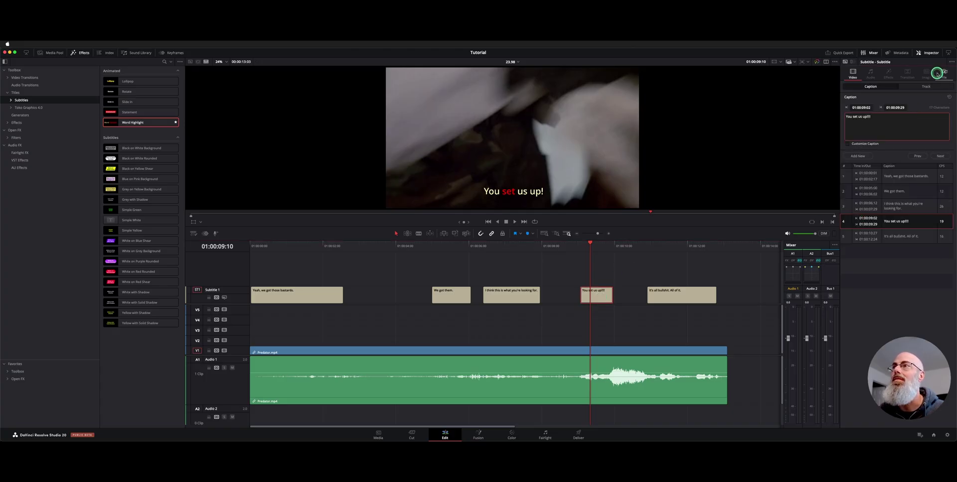
Check the Word Highlight settings and play back the red-highlighted 'You set us up!!!!' caption.
{"action": "left_click", "coordinate": [931, 86]}
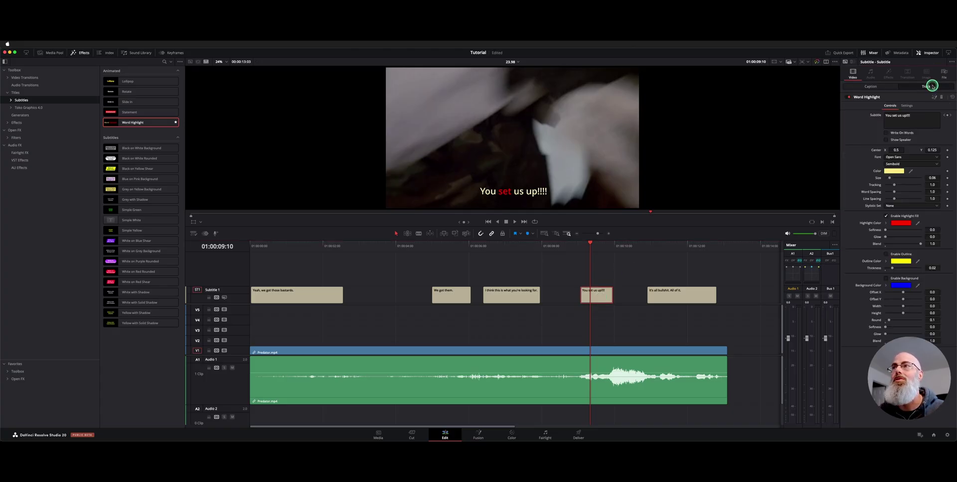
{"action": "left_click", "coordinate": [600, 255]}
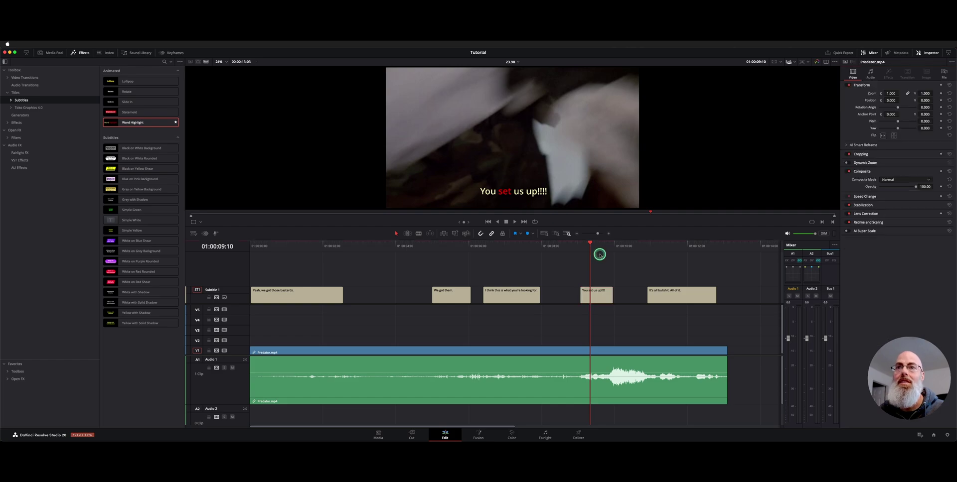
{"action": "key", "text": "space"}
{"action": "left_click", "coordinate": [494, 252]}
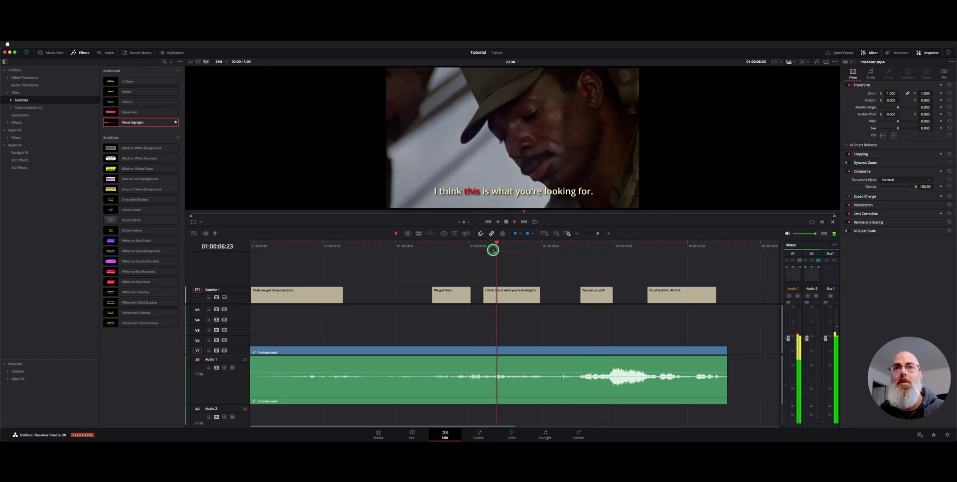
Correct the caption back to 'You set us up!' and replay it.
{"action": "key", "text": "space"}
{"action": "left_click", "coordinate": [595, 296]}
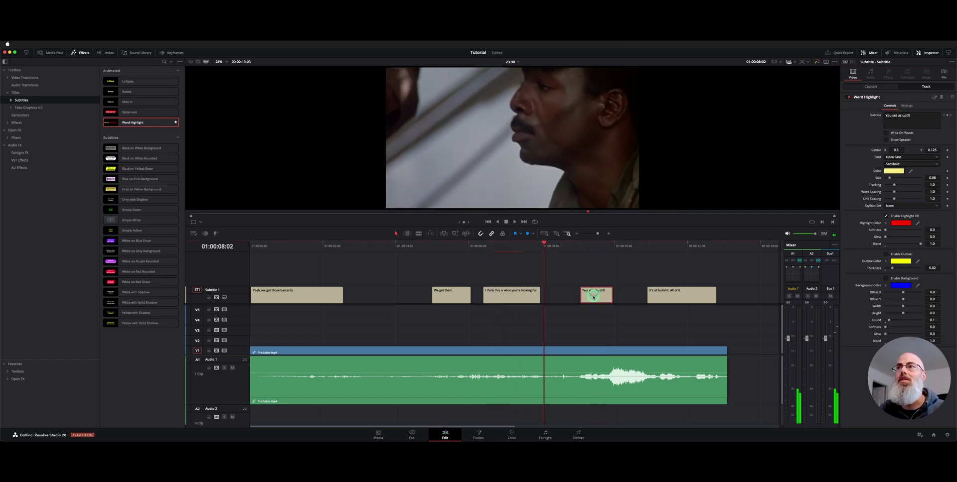
{"action": "left_click", "coordinate": [873, 86]}
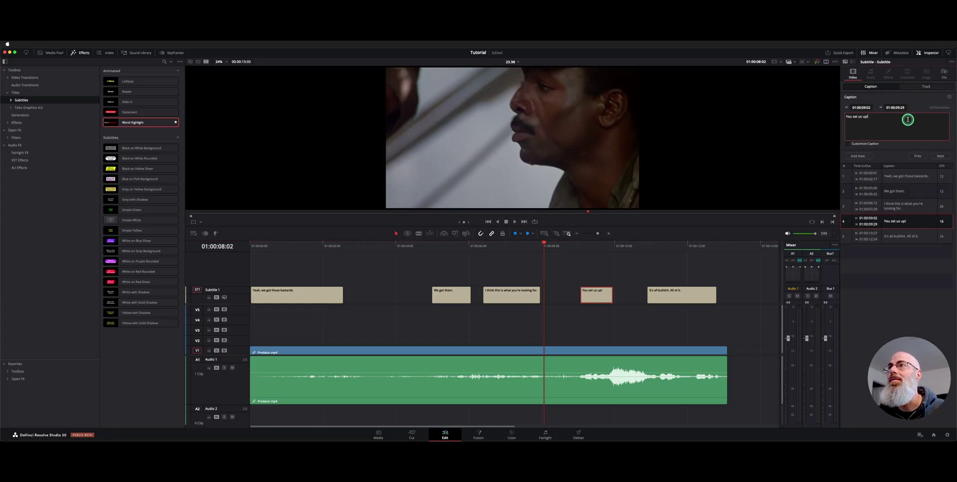
{"action": "left_click", "coordinate": [618, 258]}
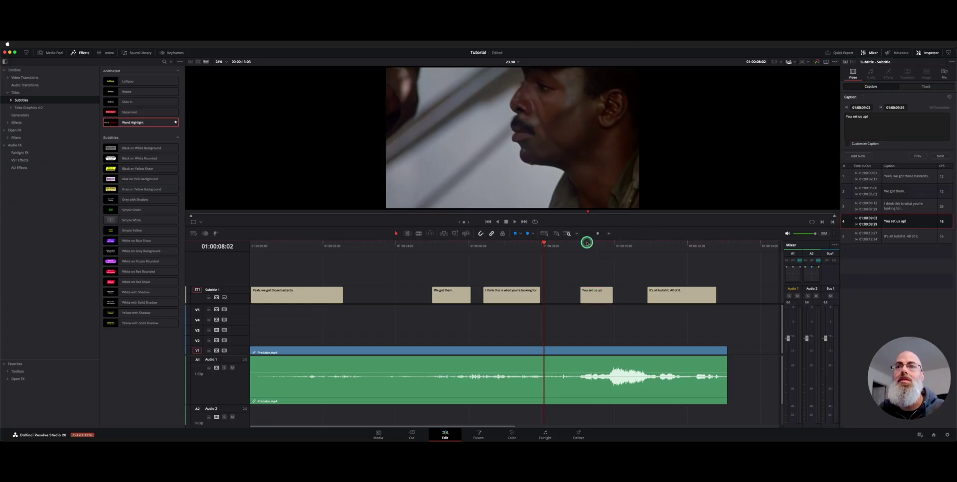
{"action": "key", "text": "space"}
{"action": "left_click_drag", "start_coordinate": [578, 245], "coordinate": [561, 249]}
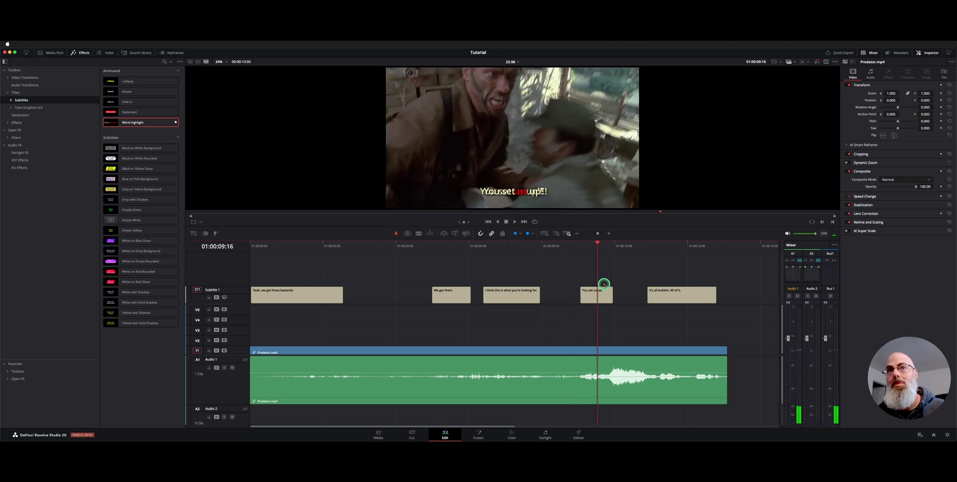
{"action": "left_click", "coordinate": [598, 297]}
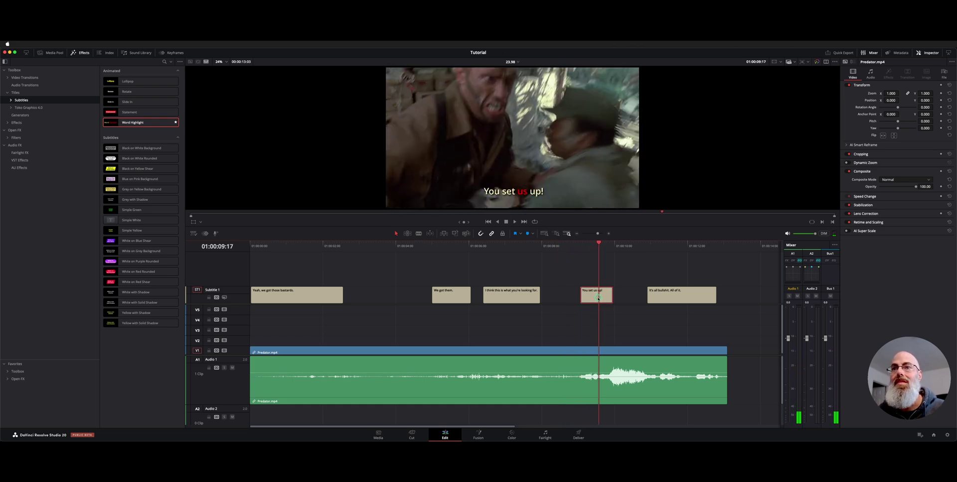
{"action": "left_click", "coordinate": [639, 267]}
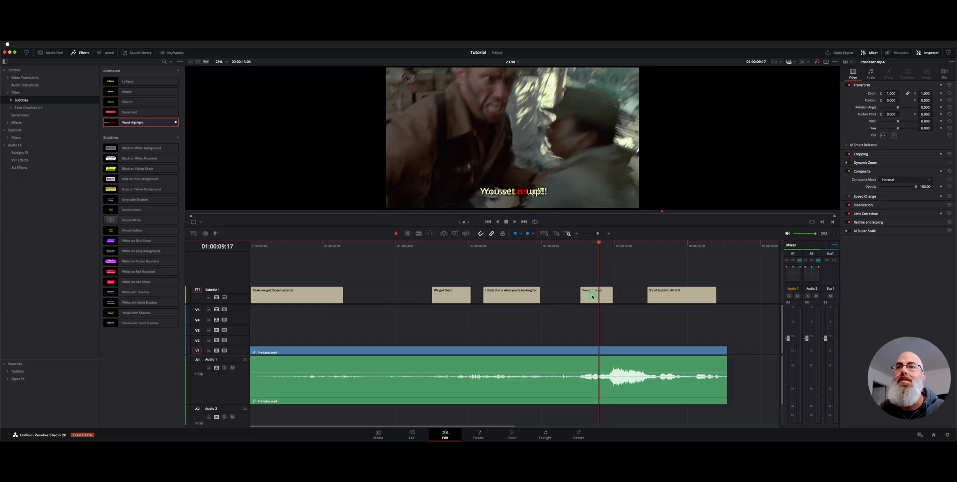
{"action": "left_click", "coordinate": [592, 297]}
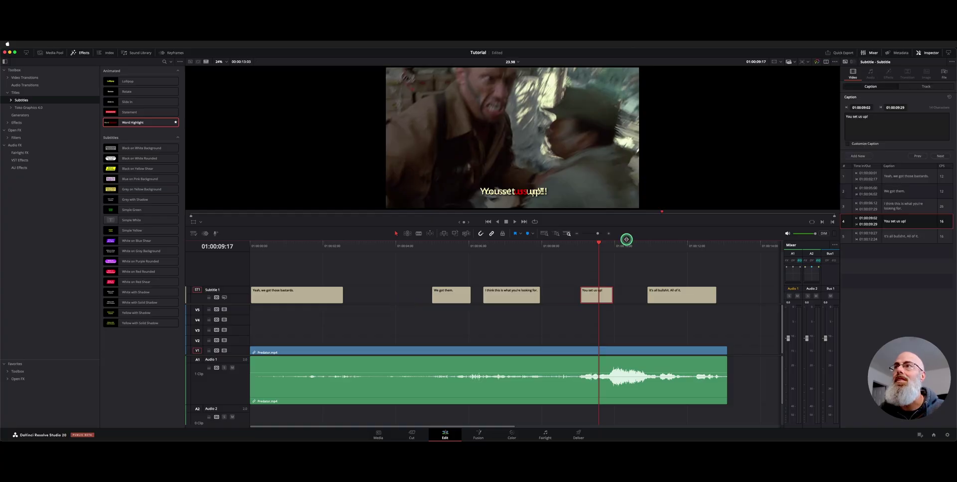
Delete Word Highlight and drag it back onto the Subtitle 1 track header.
{"action": "left_click", "coordinate": [934, 87]}
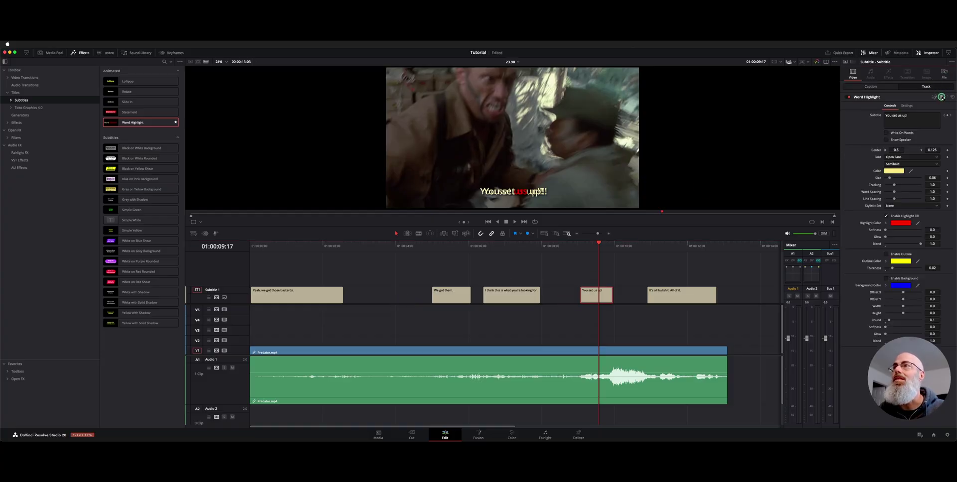
{"action": "left_click", "coordinate": [941, 97]}
{"action": "left_click", "coordinate": [587, 242]}
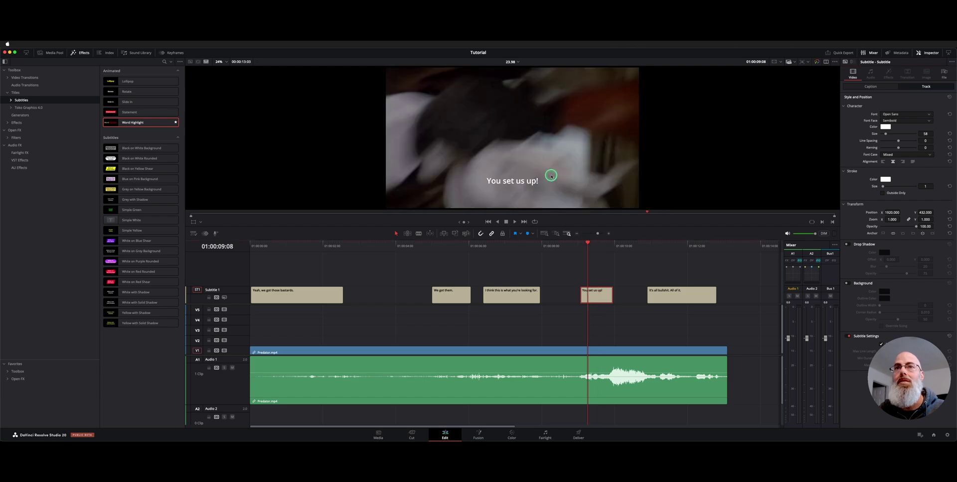
{"action": "mouse_move", "coordinate": [160, 122]}
{"action": "left_mouse_down"}
{"action": "mouse_move", "coordinate": [214, 304]}
{"action": "mouse_move", "coordinate": [239, 298]}
{"action": "left_mouse_up"}
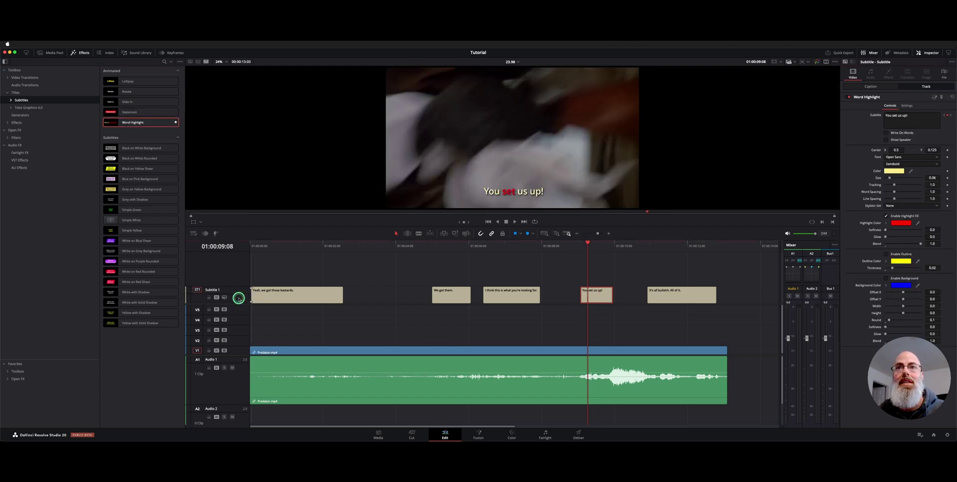
{"action": "left_click", "coordinate": [514, 247]}
{"action": "key", "text": "space"}
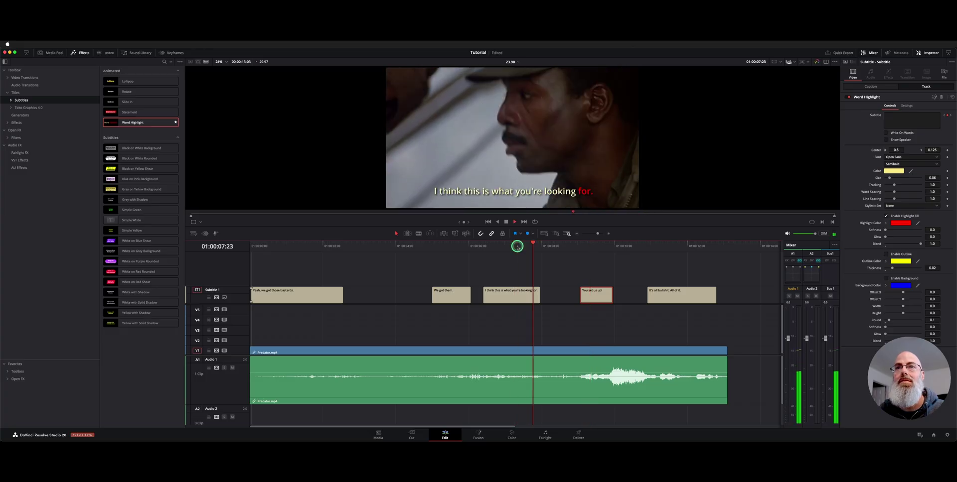